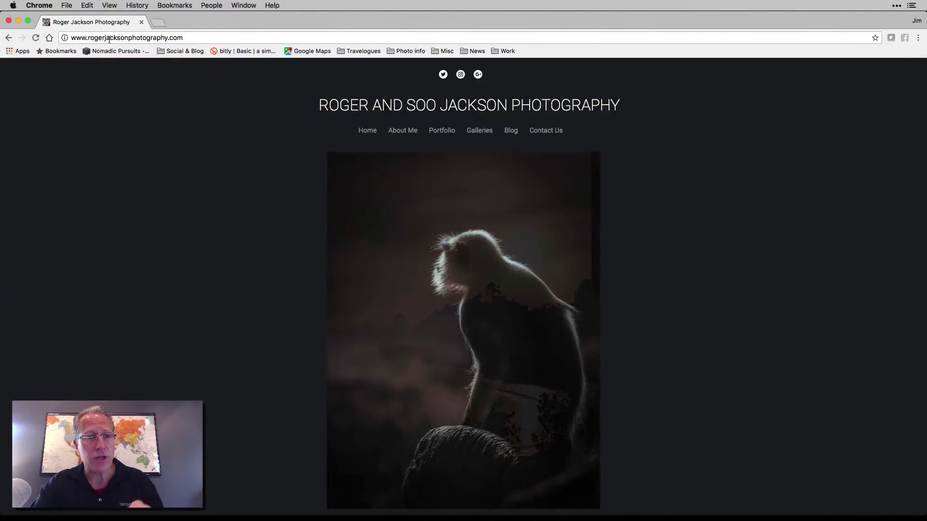
- Open the site's Galleries page and browse the grid of wildlife gallery thumbnails
click(138, 36)
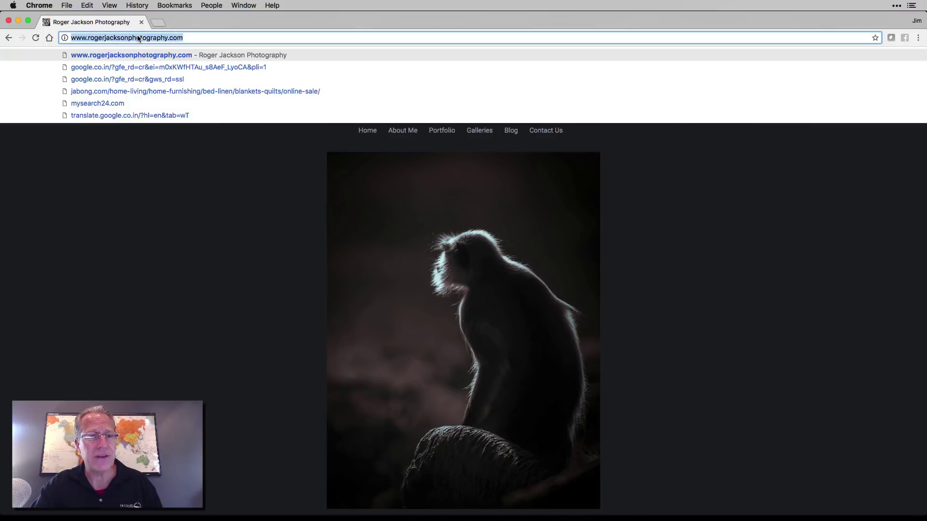
click(132, 153)
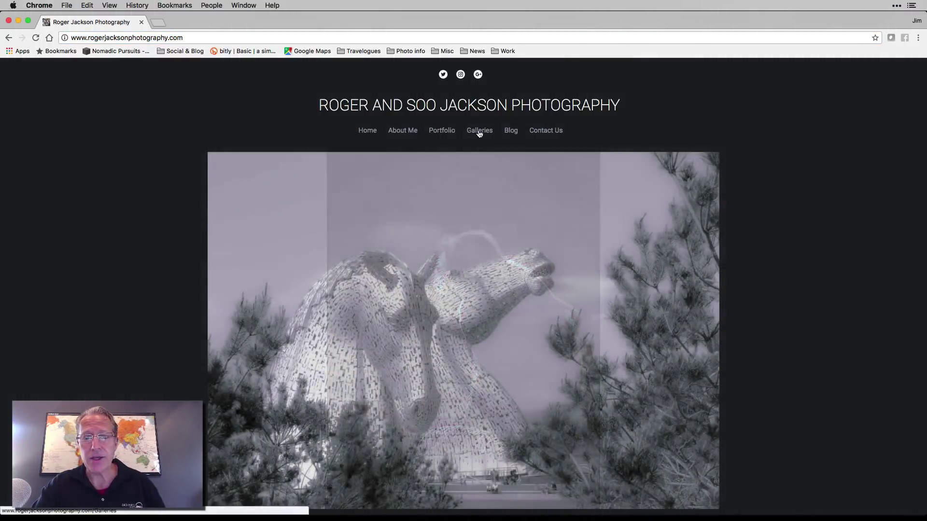
click(478, 130)
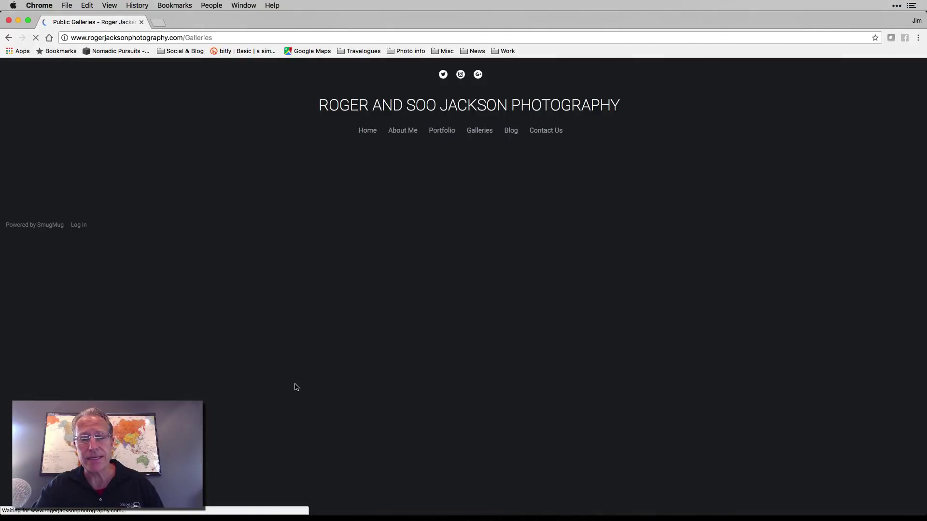
scroll(296, 387, down, 2)
scroll(295, 387, down, 5)
scroll(296, 388, up, 4)
scroll(296, 387, up, 2)
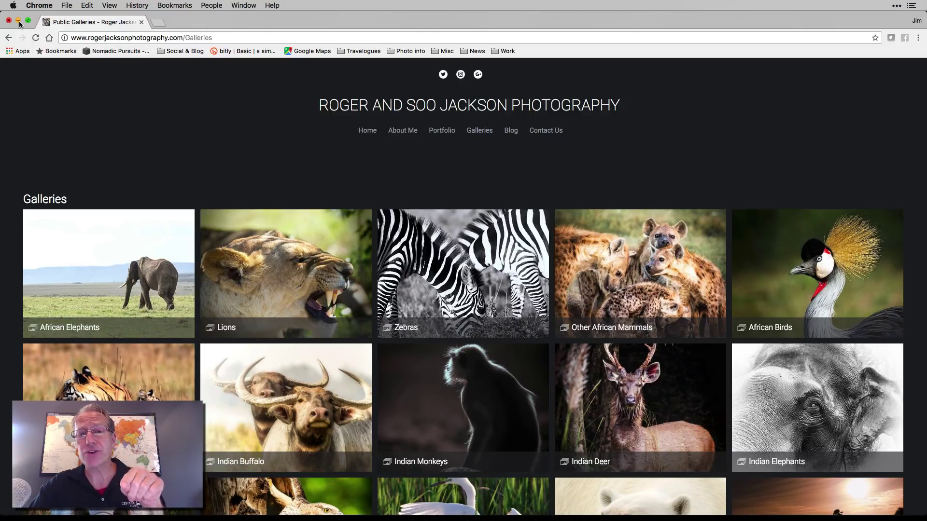
scroll(171, 286, down, 3)
scroll(172, 285, up, 3)
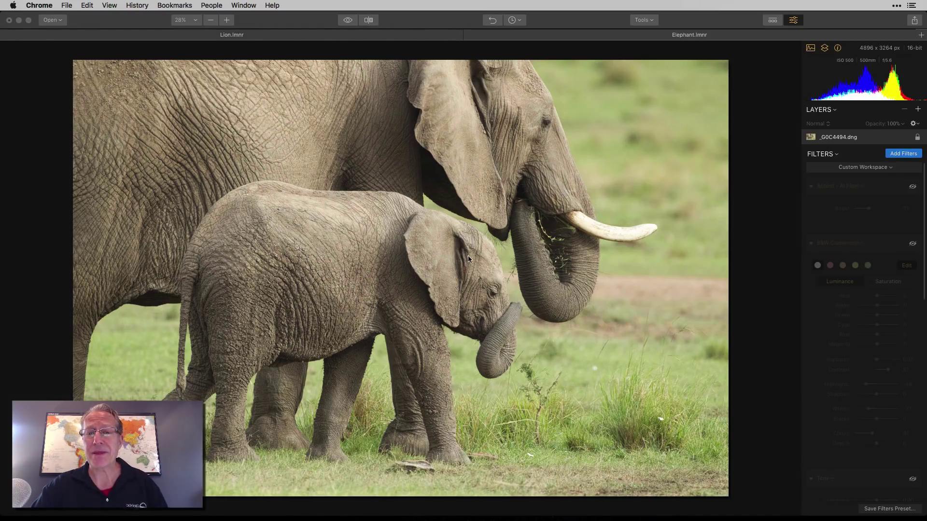
- Bring the Luminar 2018 window showing Elephant.lmnr to the front
click(584, 32)
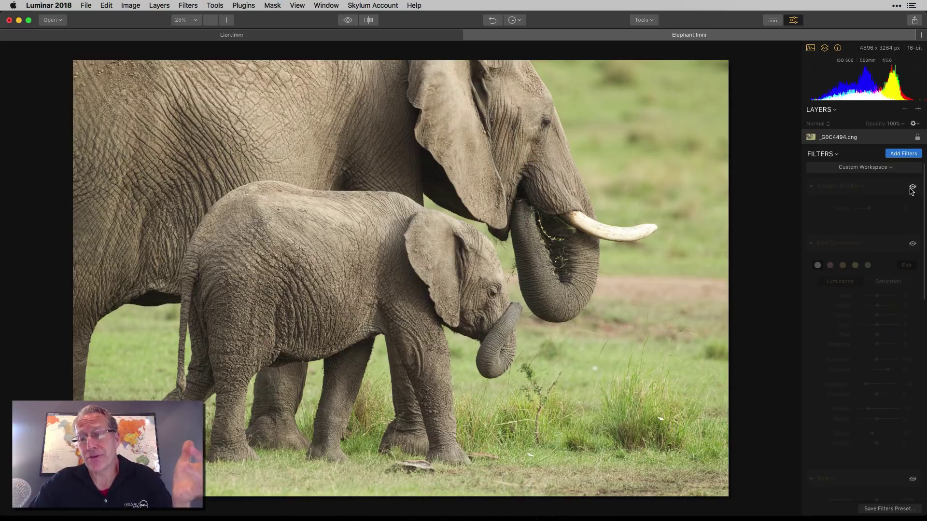
- Enable Accent AI, then B&W Conversion (Contrast 57, Clarity 40), comparing once with colour
click(912, 188)
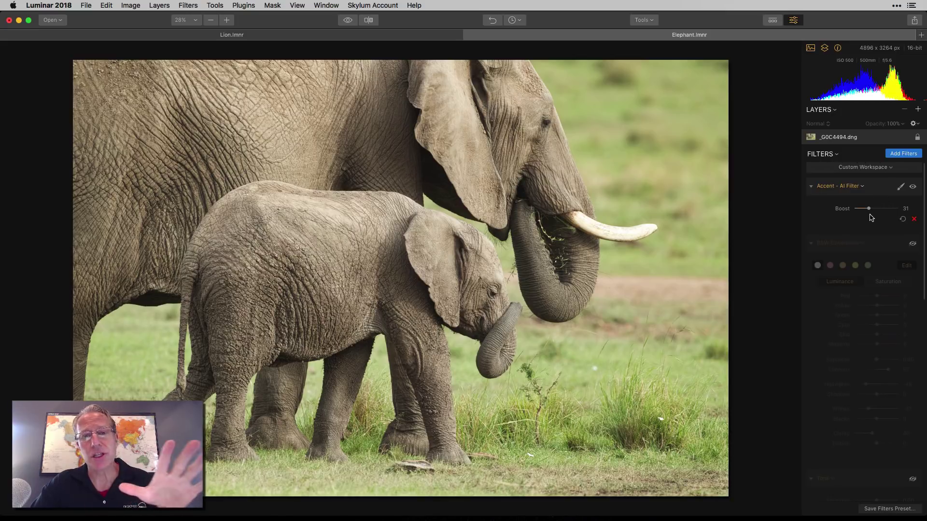
scroll(874, 302, down, 5)
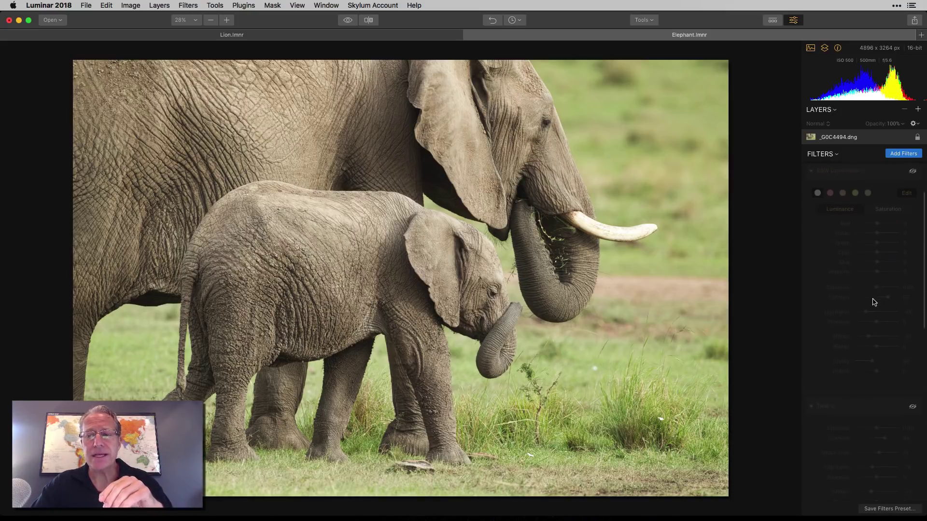
click(913, 172)
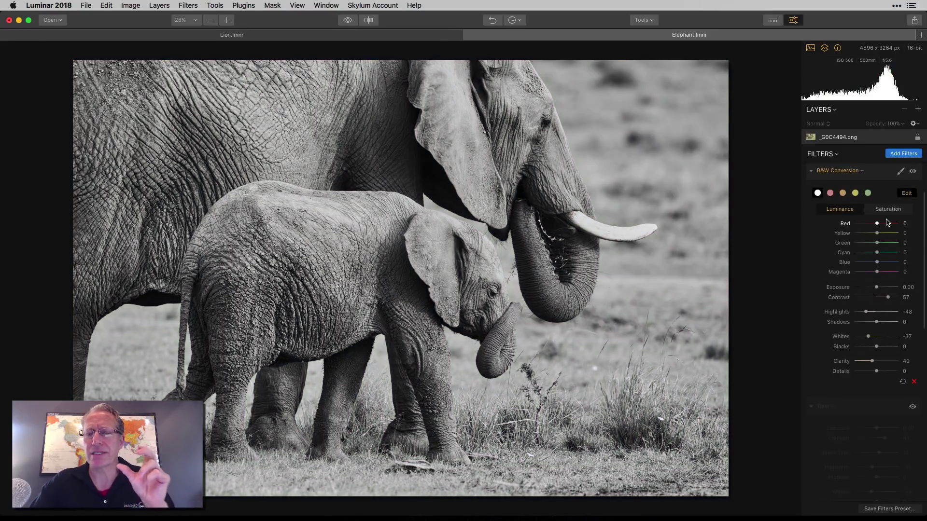
click(913, 173)
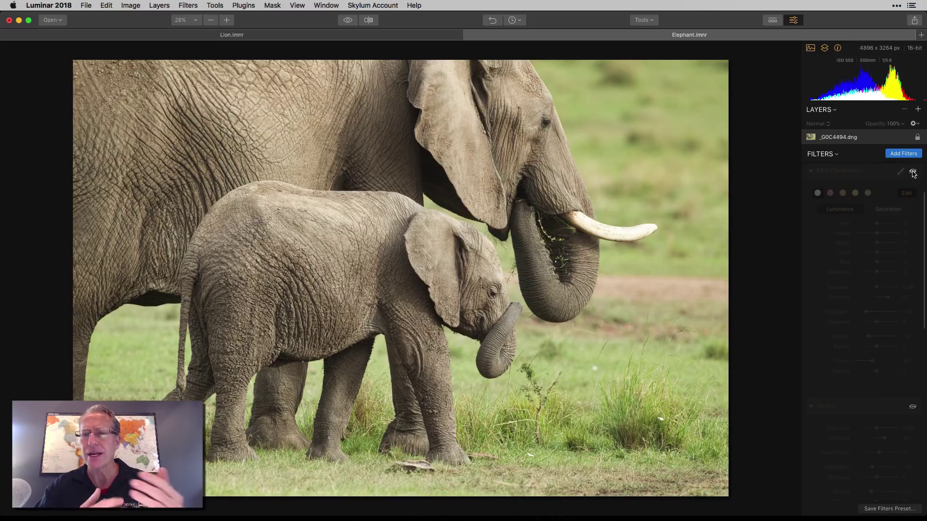
click(912, 172)
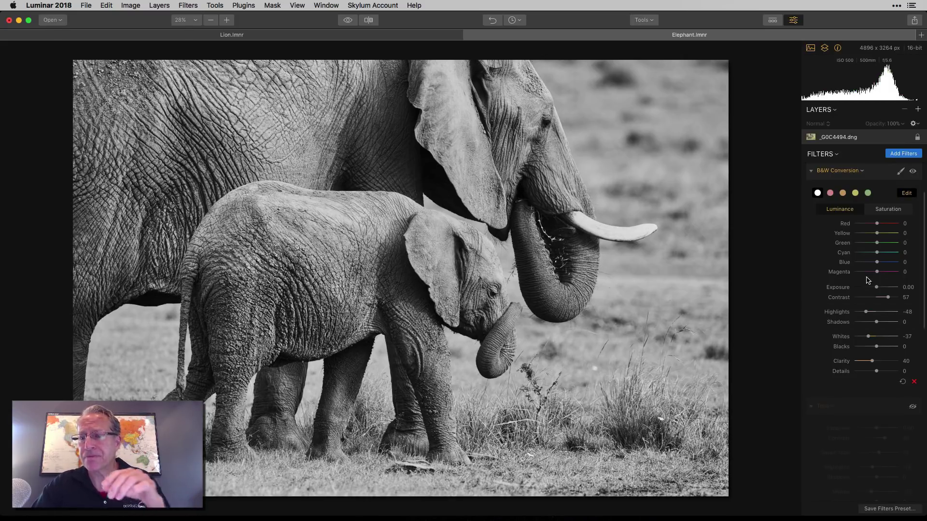
click(888, 211)
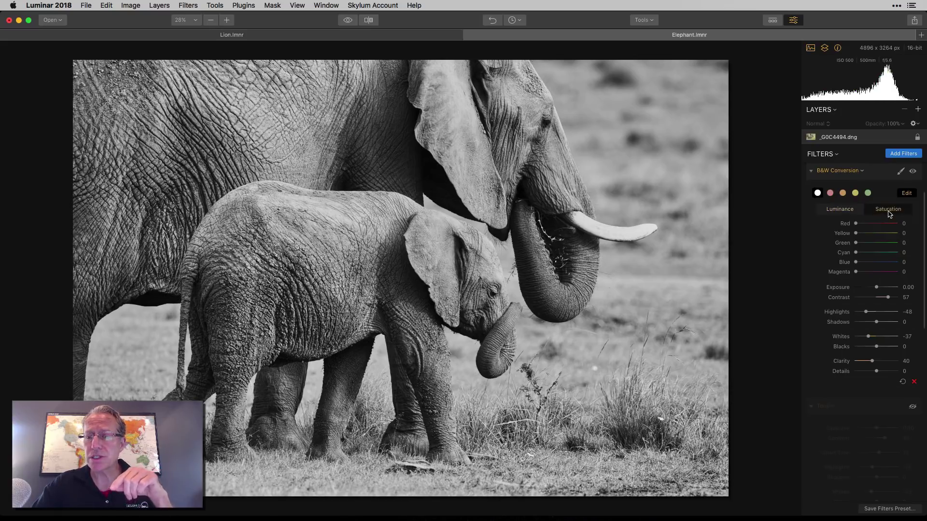
click(844, 212)
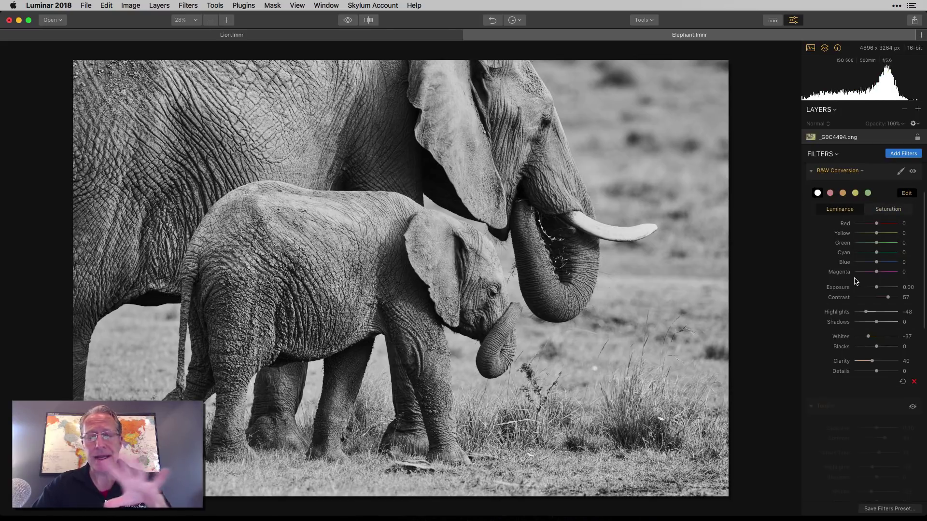
scroll(857, 295, down, 3)
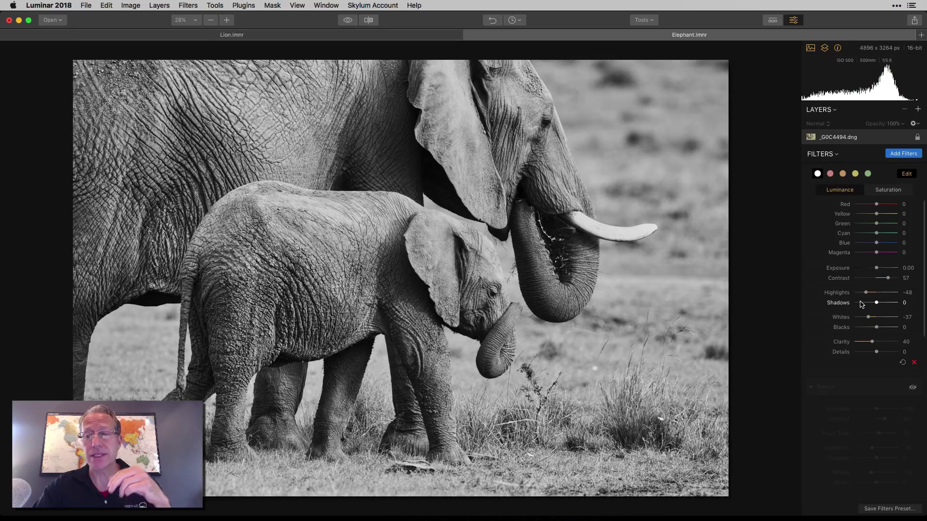
scroll(861, 303, down, 1)
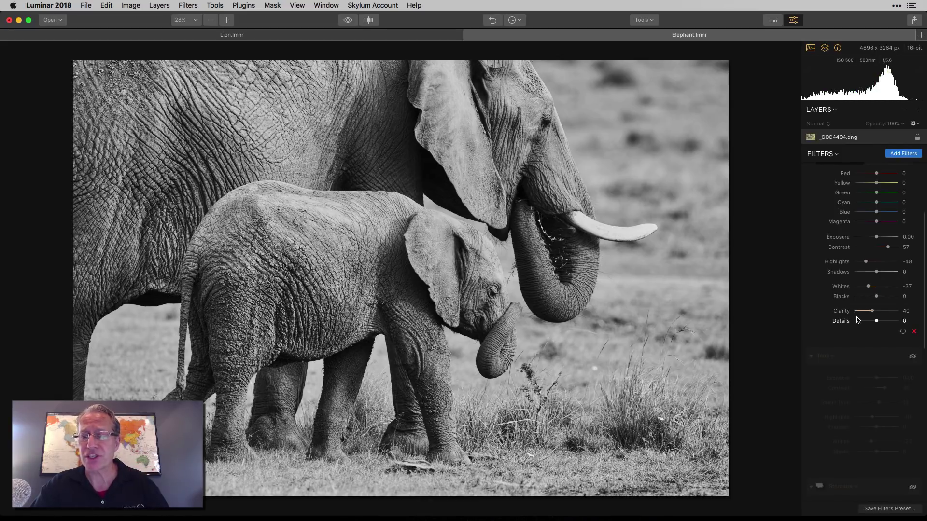
- Enable the Tone filter (Contrast 40, Smart Tone 13, Highlights -18, Whites -23) and compare before/after
scroll(856, 319, down, 5)
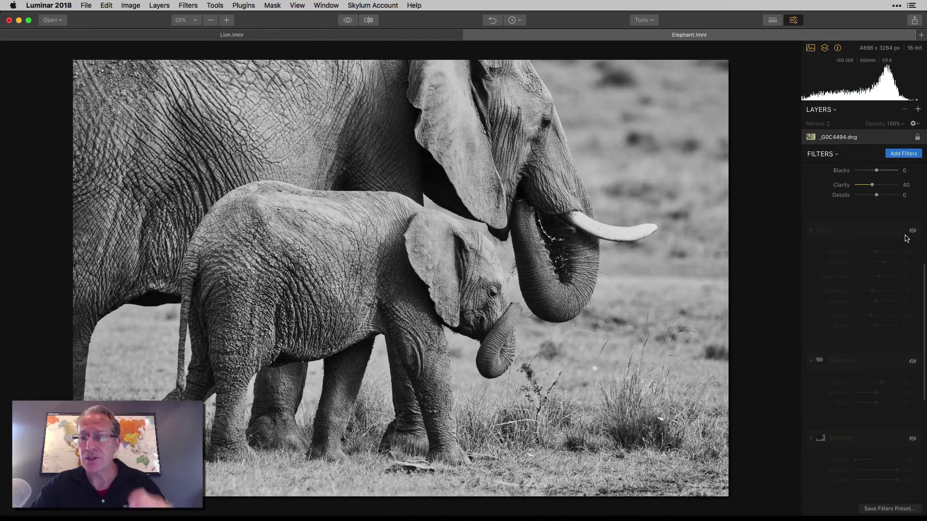
click(912, 230)
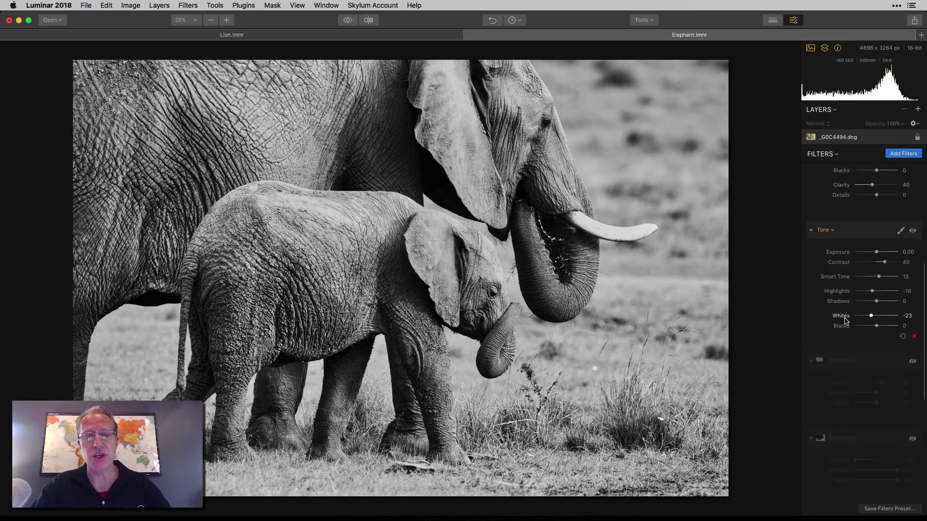
click(912, 230)
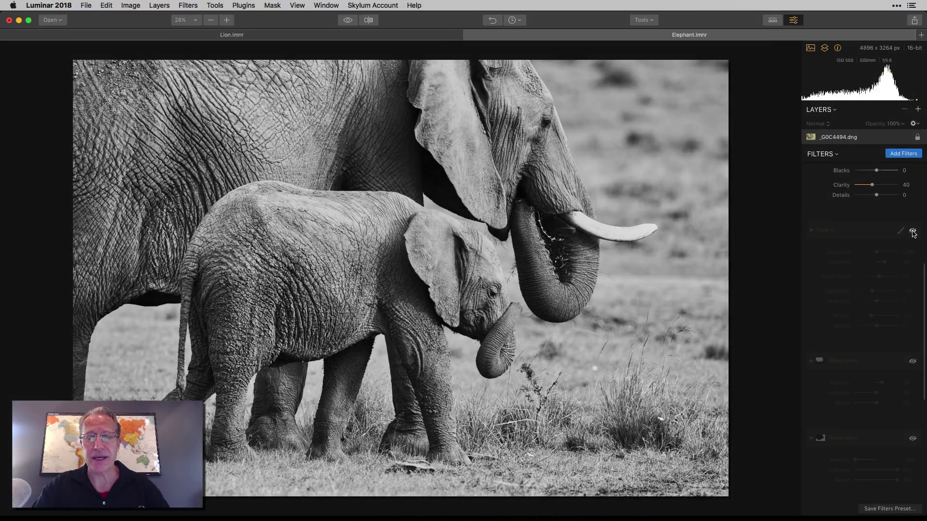
click(912, 231)
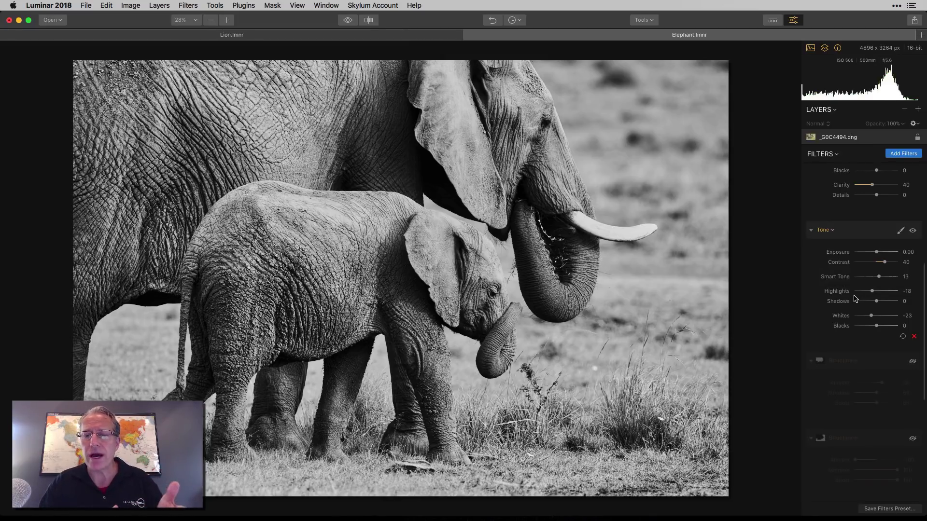
click(912, 231)
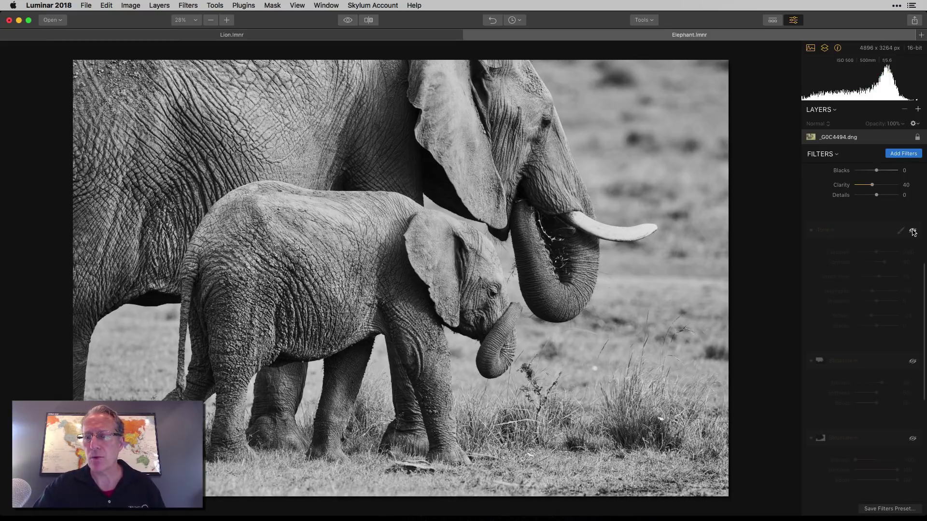
click(912, 231)
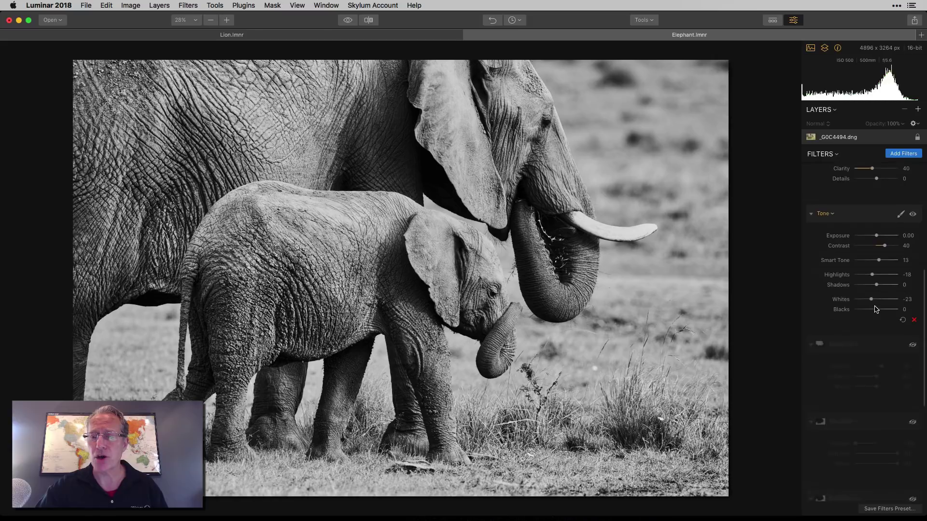
scroll(876, 307, down, 4)
scroll(878, 304, down, 1)
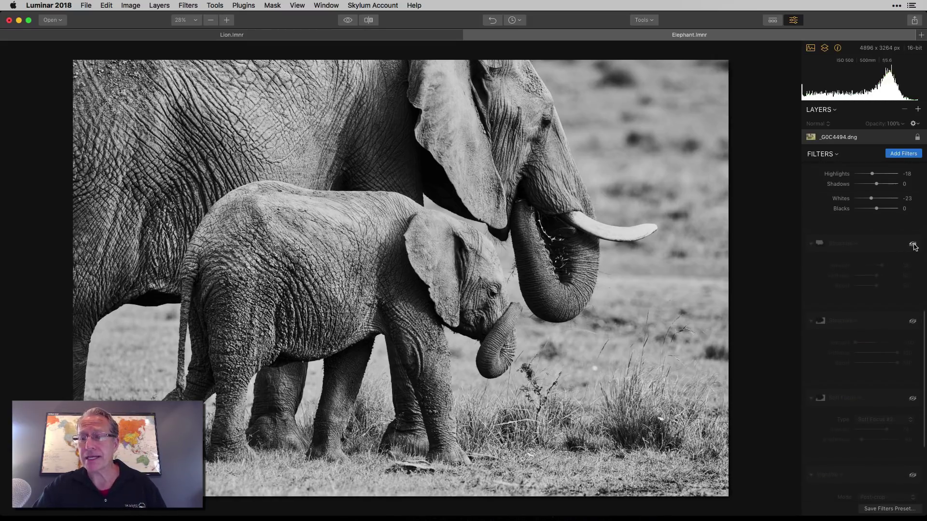
- Enable Structure at Amount 26 and brush its mask over both elephants, then compare on/off
click(912, 245)
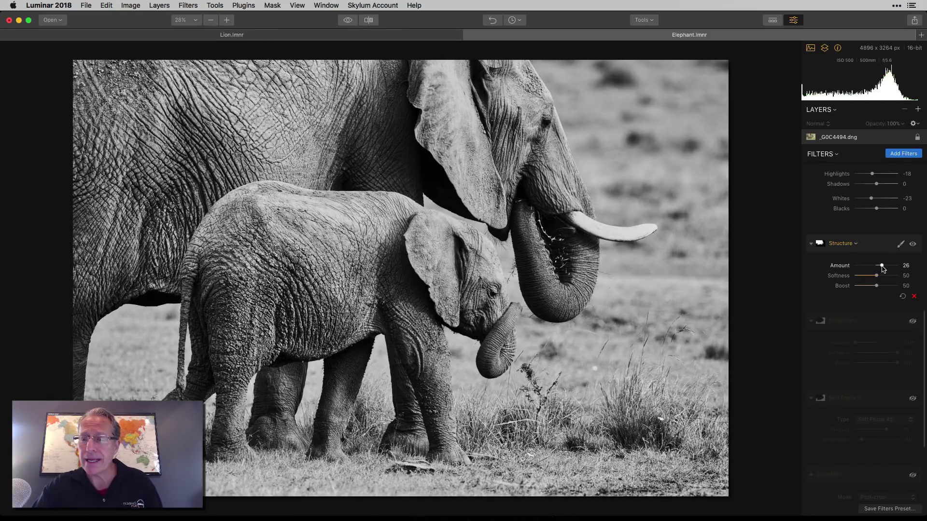
click(900, 243)
click(867, 259)
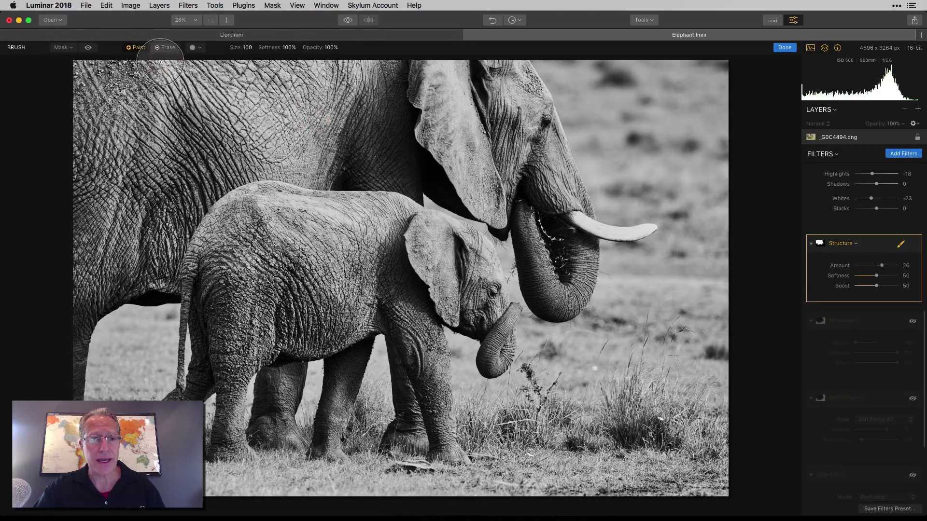
click(82, 49)
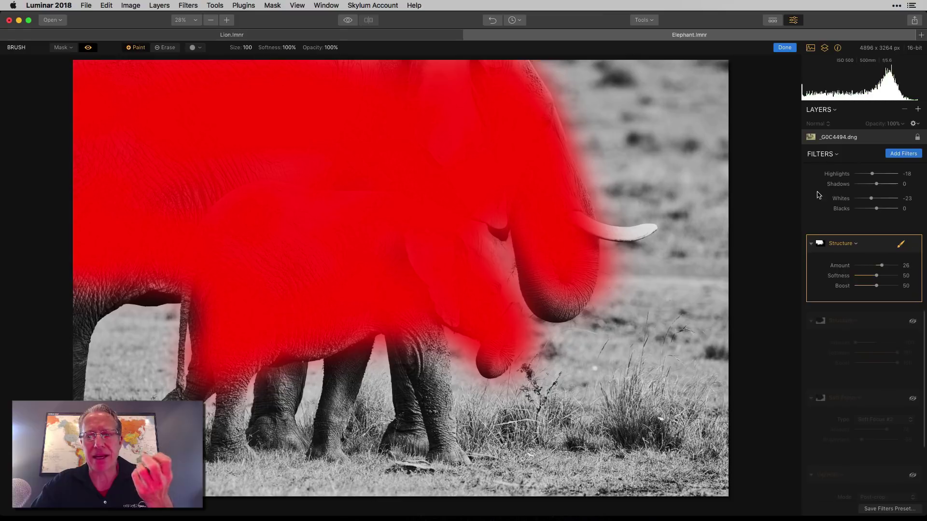
click(785, 48)
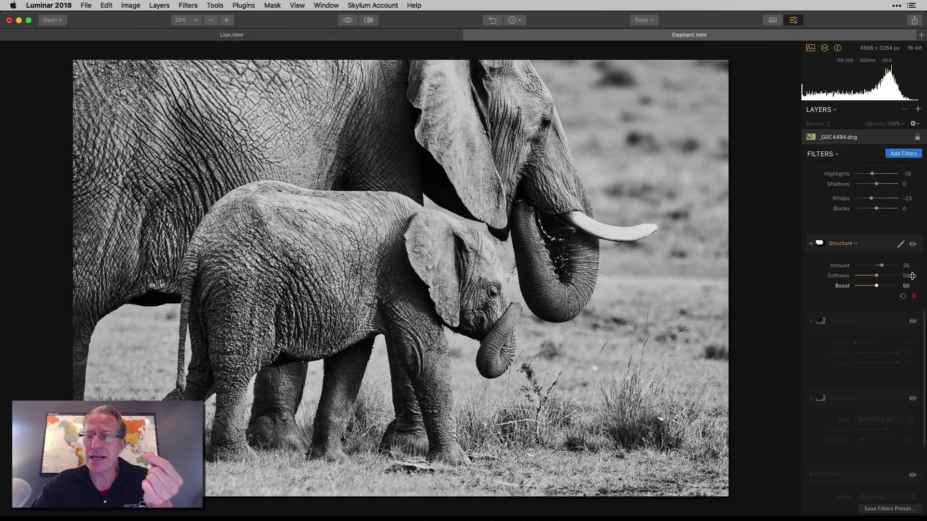
click(912, 244)
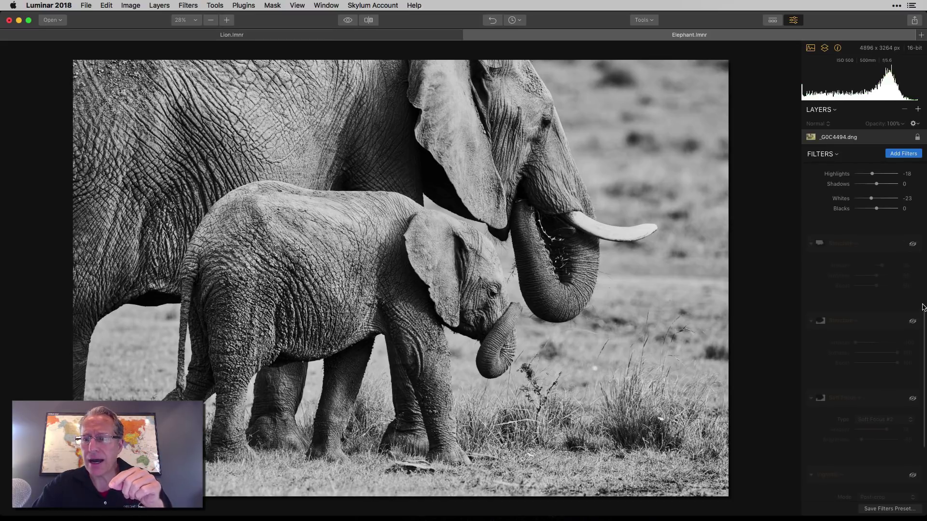
click(912, 245)
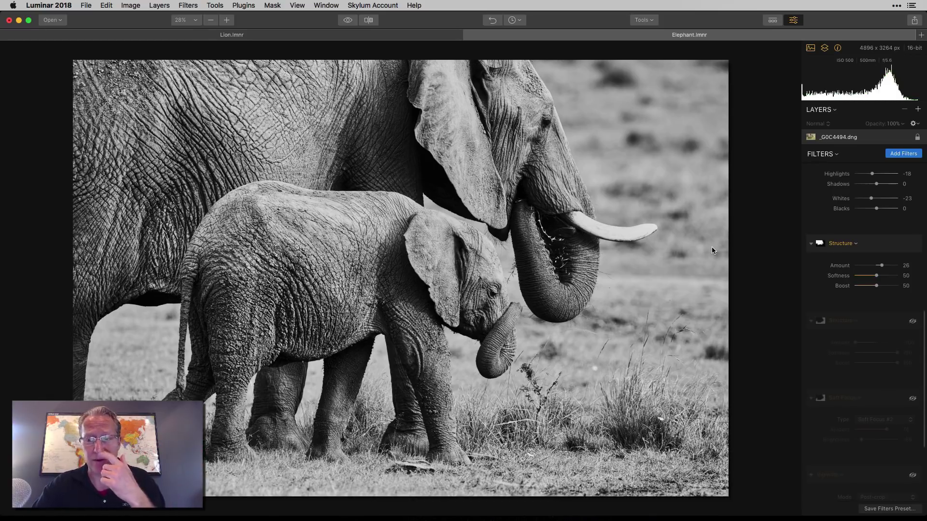
scroll(848, 354, down, 3)
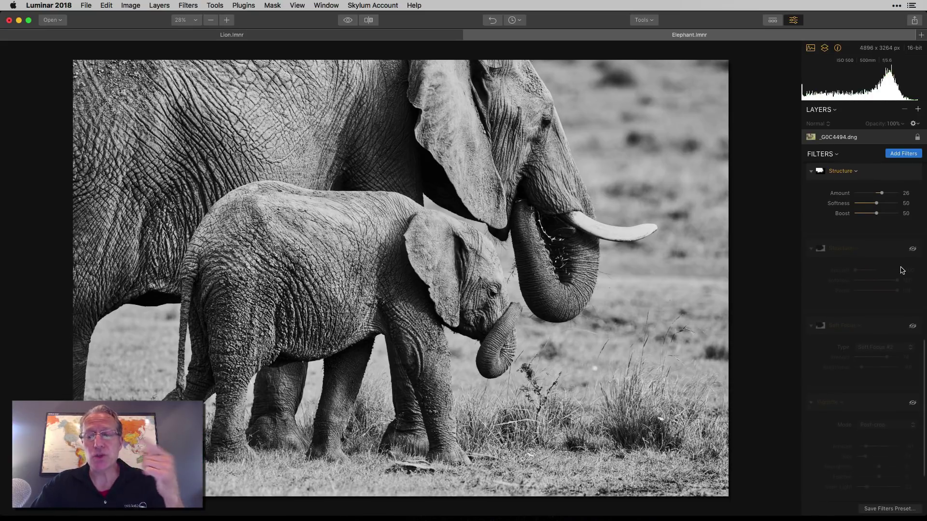
- Enable the second Structure at Amount -100 and brush its mask over the background only
click(913, 250)
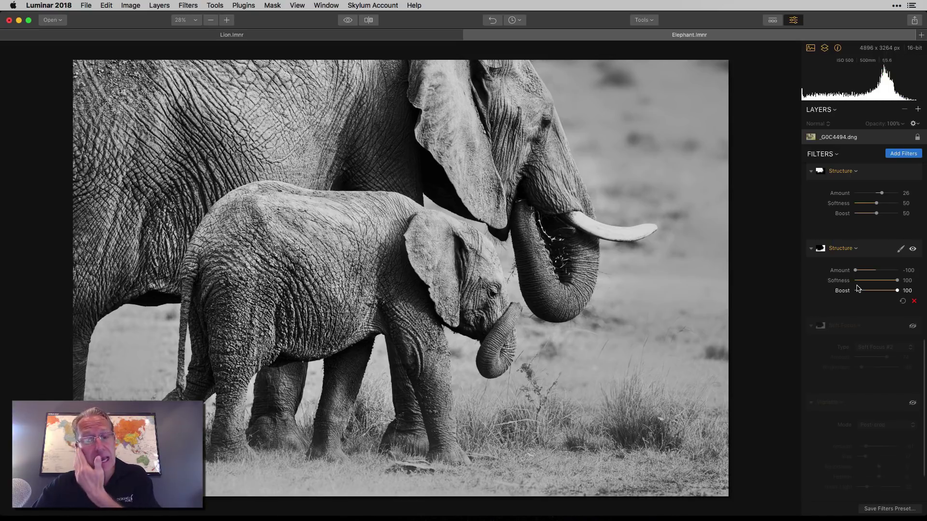
click(913, 249)
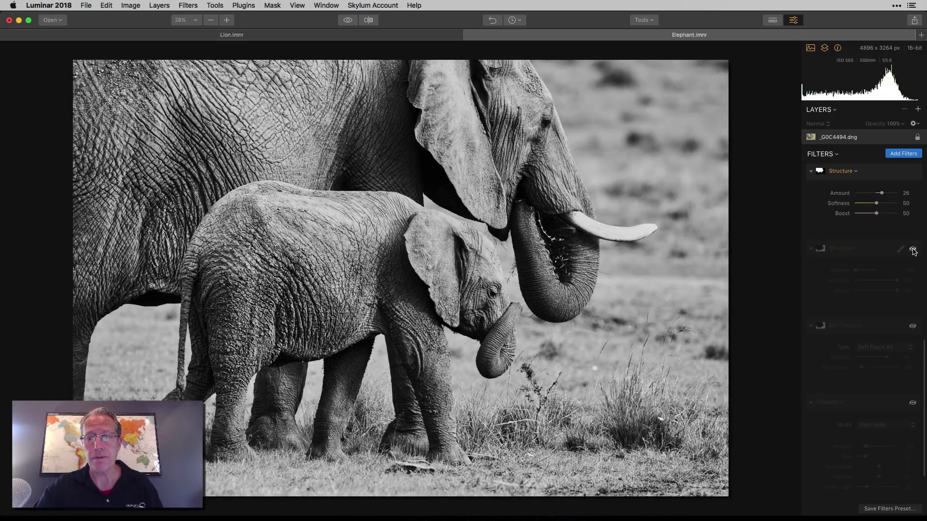
click(913, 249)
click(900, 249)
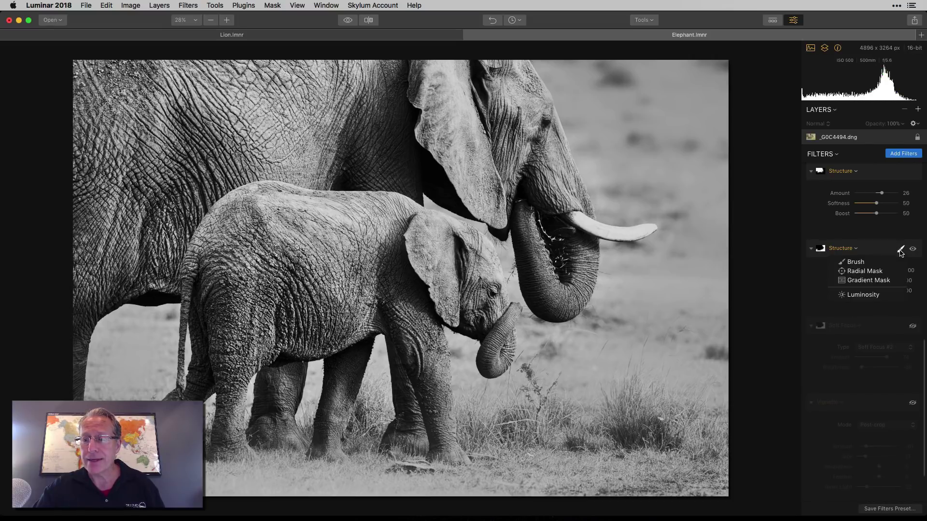
click(867, 262)
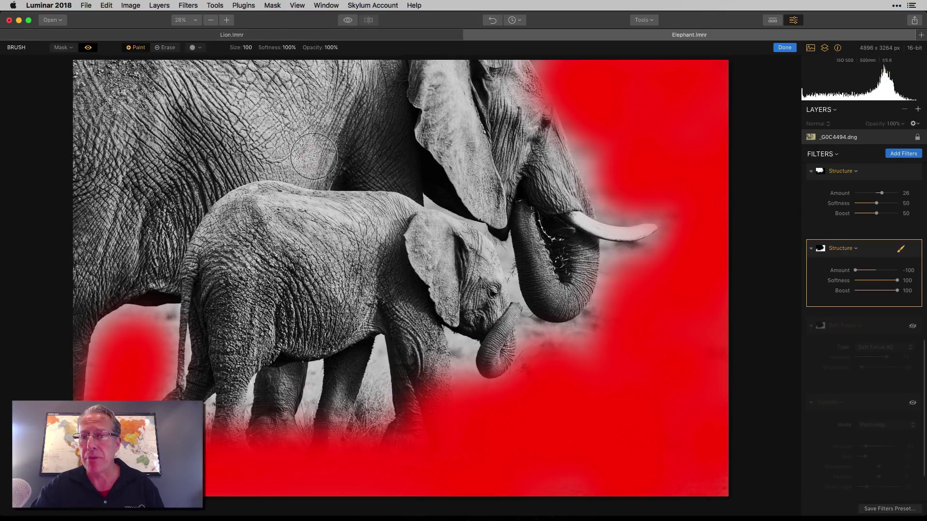
click(782, 48)
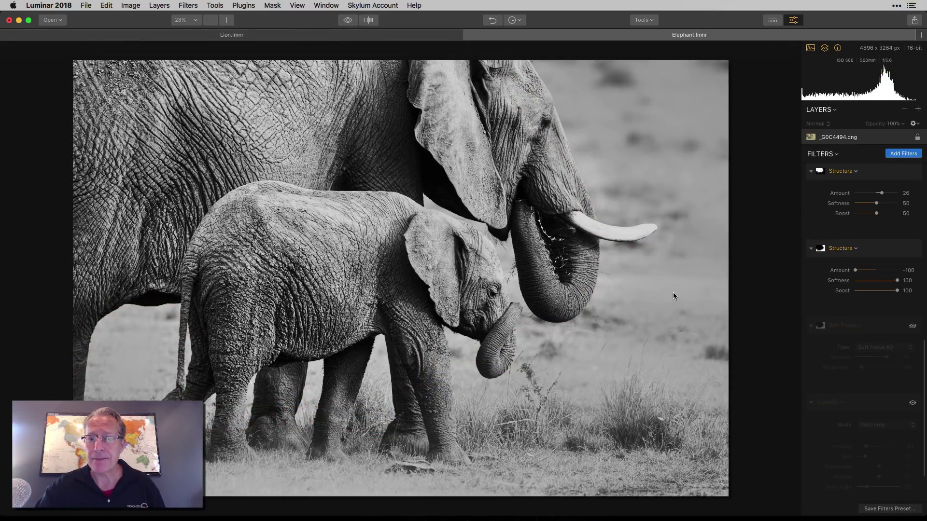
click(912, 250)
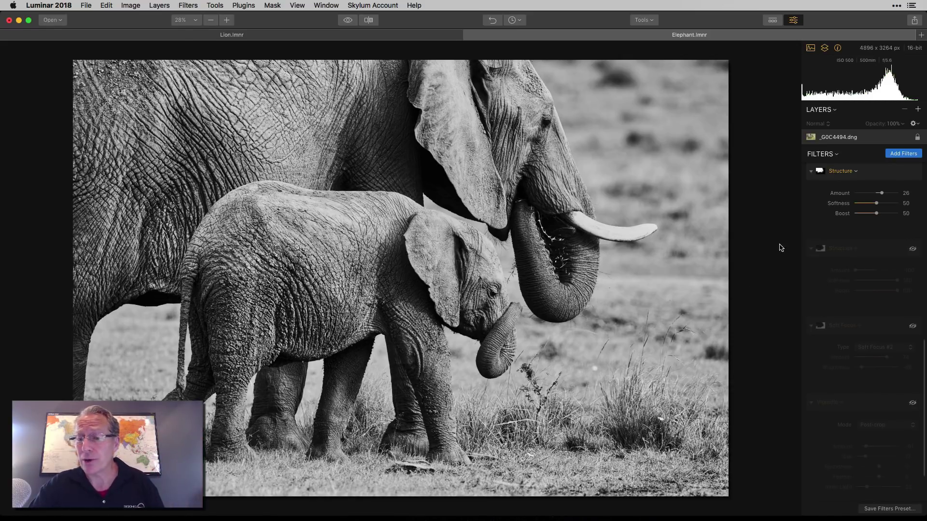
click(913, 250)
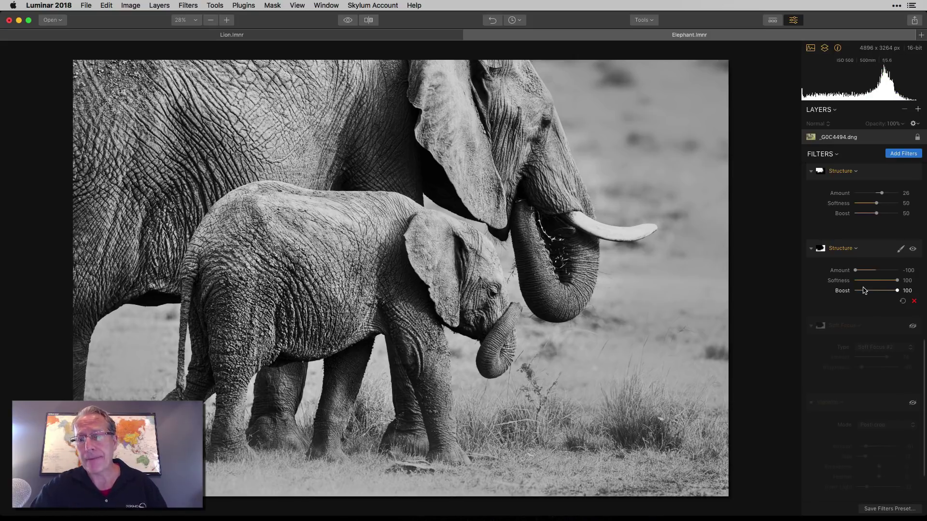
scroll(863, 290, down, 3)
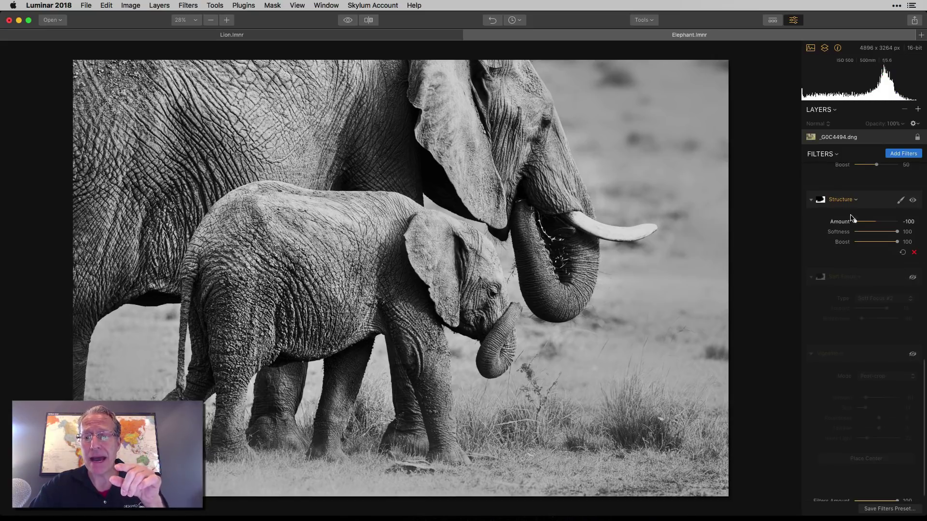
- Turn on Soft Focus #2 at Amount 74 and Brightness -69, reviewing the mask menus
click(850, 200)
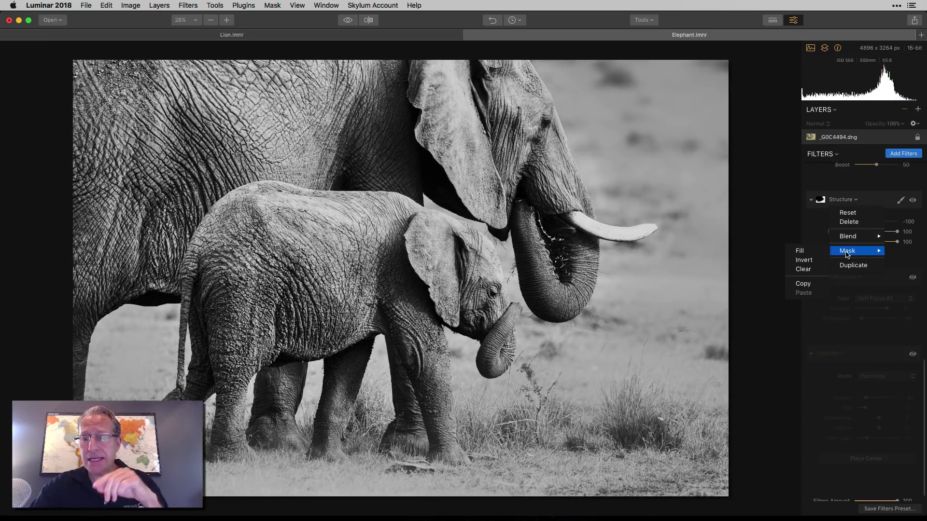
click(883, 198)
click(912, 278)
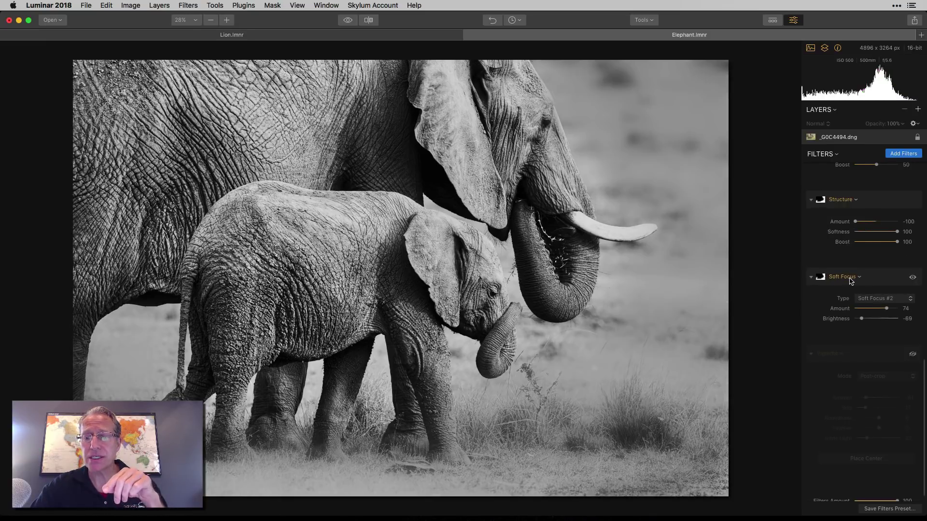
click(850, 277)
mouse_move(846, 332)
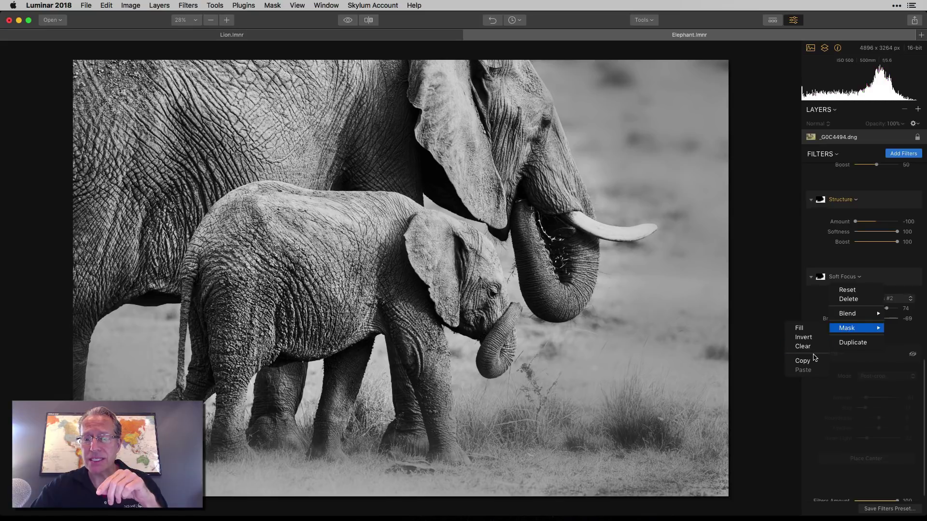
click(787, 280)
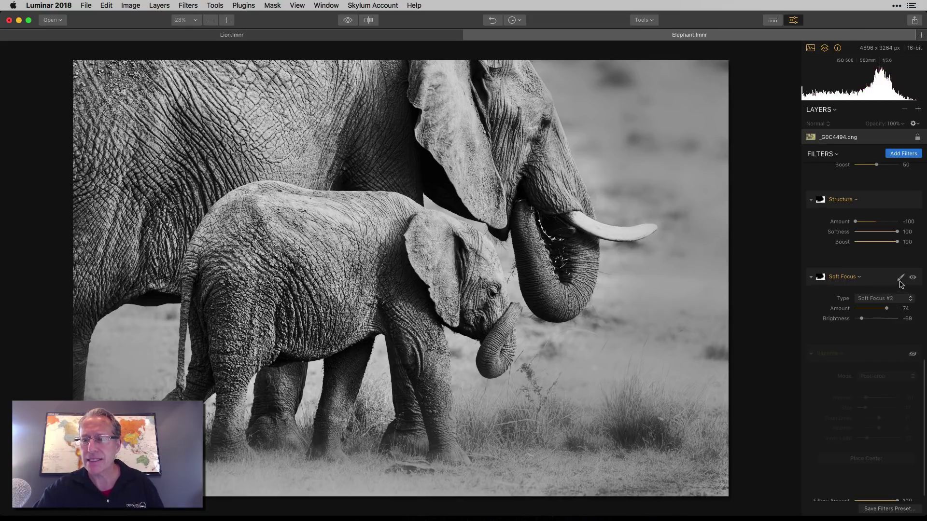
- Brush a Soft Focus mask over the background around the trunk
click(900, 279)
click(859, 289)
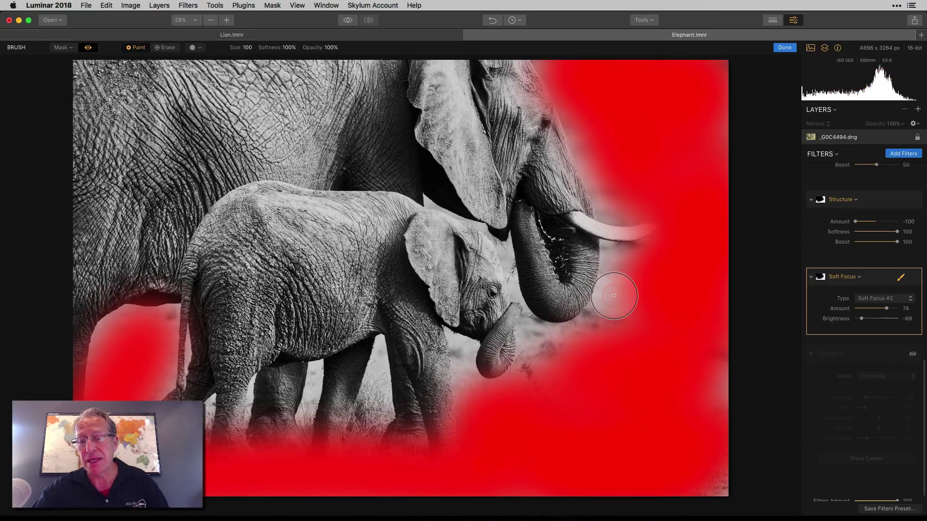
mouse_move(614, 293)
mouse_down()
mouse_move(573, 347)
mouse_move(538, 363)
mouse_move(531, 339)
mouse_move(506, 392)
mouse_move(480, 414)
mouse_up()
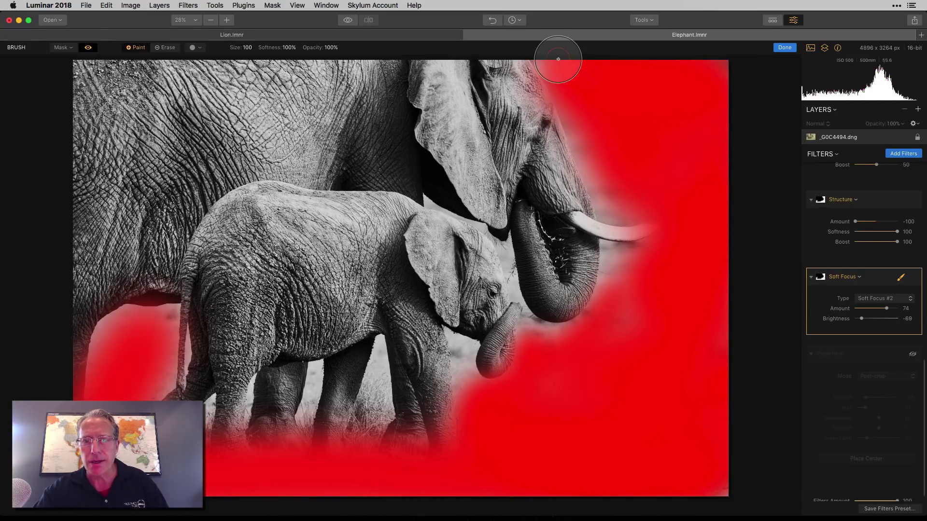
click(784, 48)
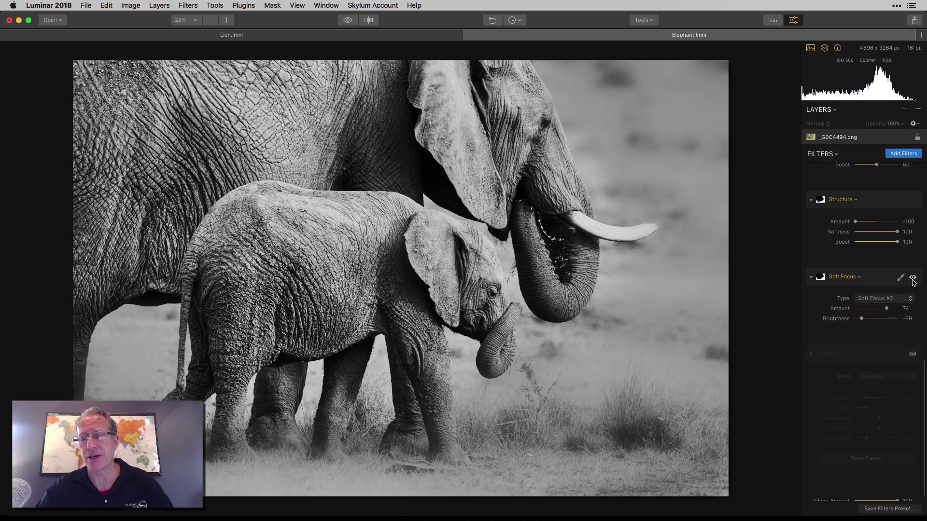
- Compare Soft Focus on/off, then enable the Post-crop Vignette (Amount -61, Size 17, Inner Light 22)
click(912, 279)
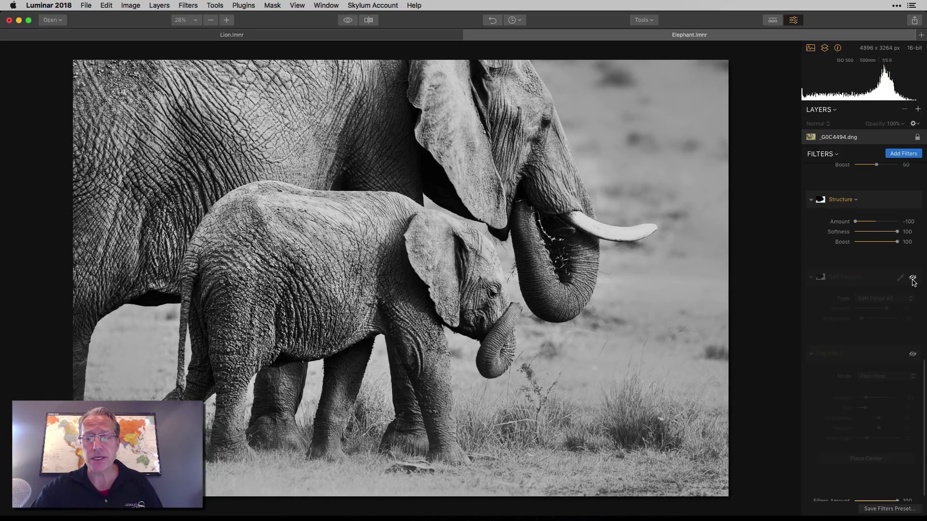
click(912, 279)
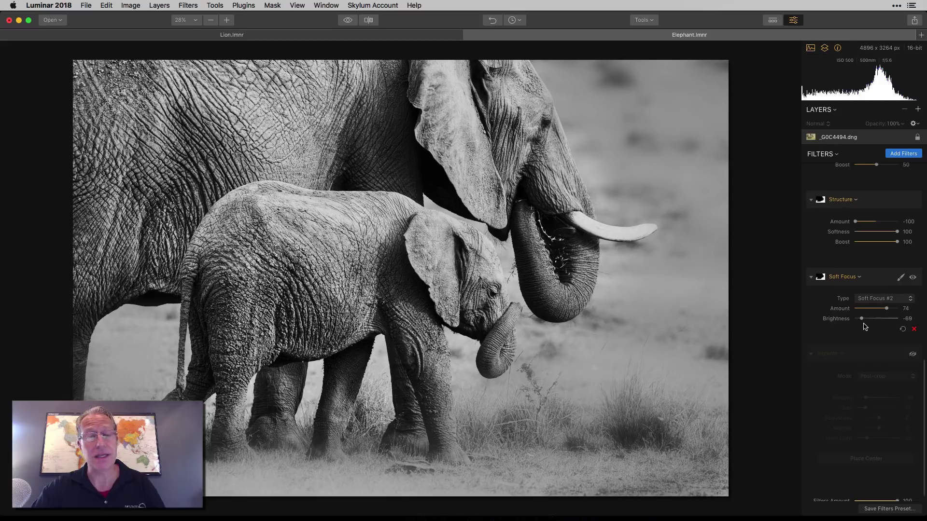
scroll(871, 371, down, 1)
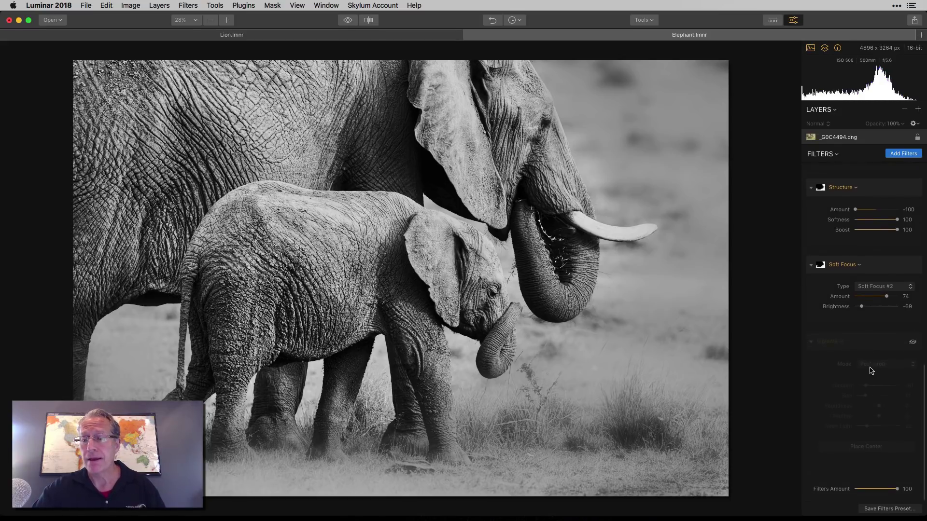
click(913, 345)
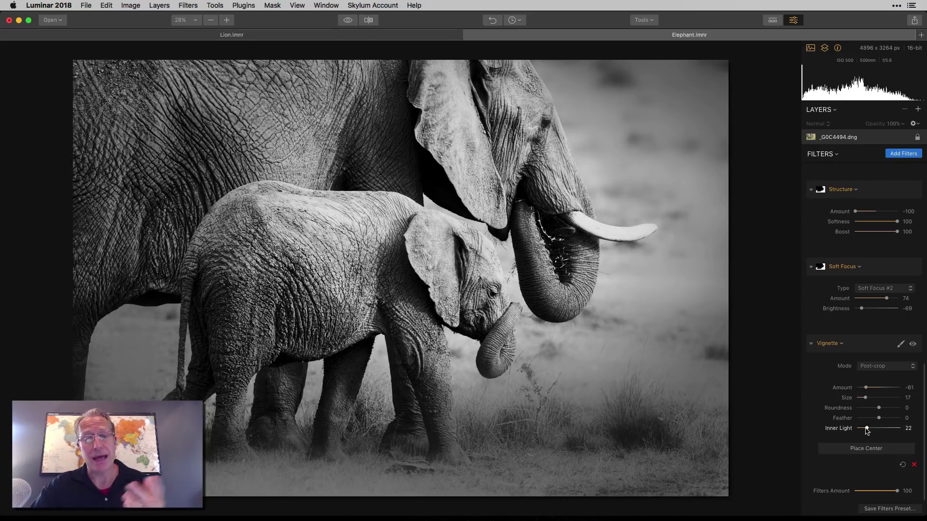
- Compare the black-and-white elephant with the original using the Before/After divider, then switch to Lion.lmnr
click(375, 22)
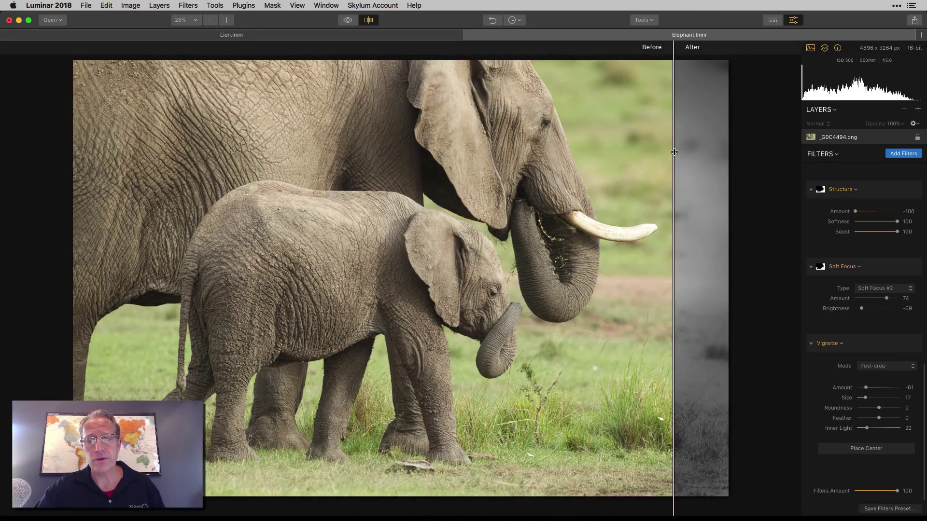
drag(675, 152, 696, 152)
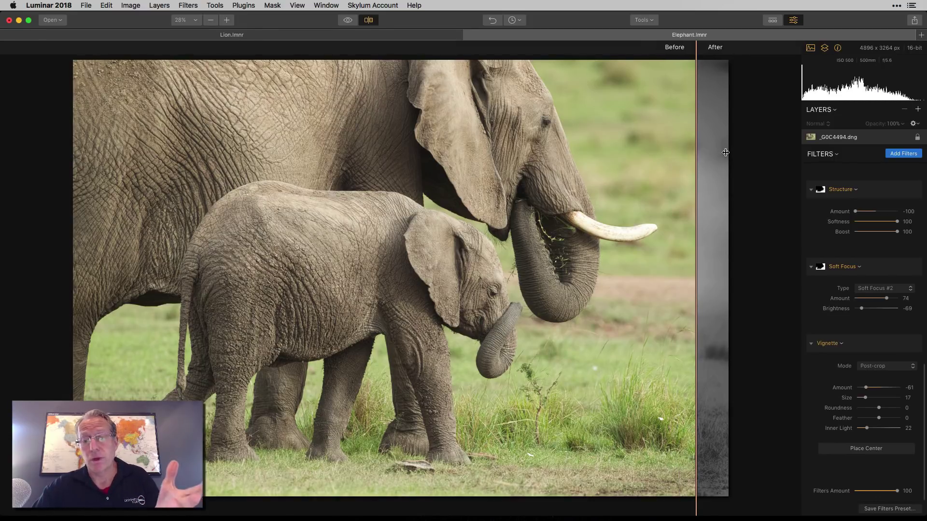
drag(680, 155, 233, 121)
click(370, 21)
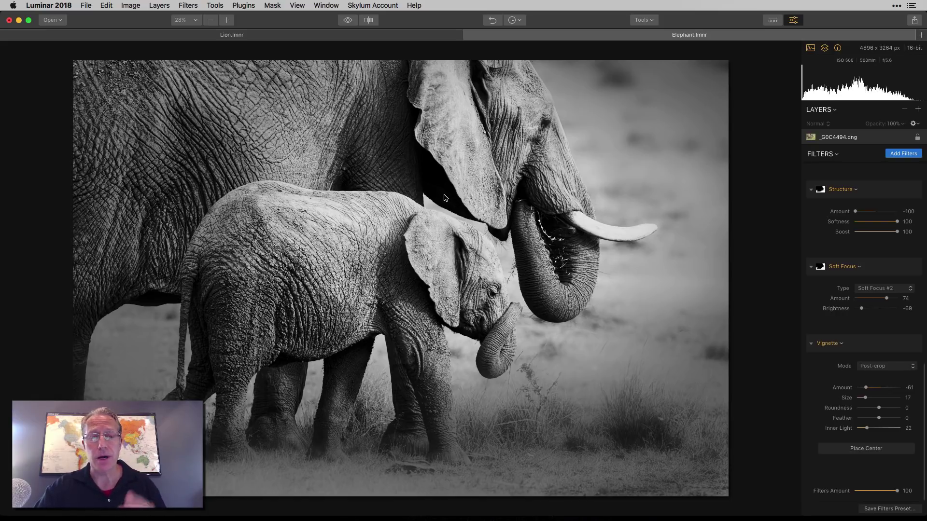
click(381, 36)
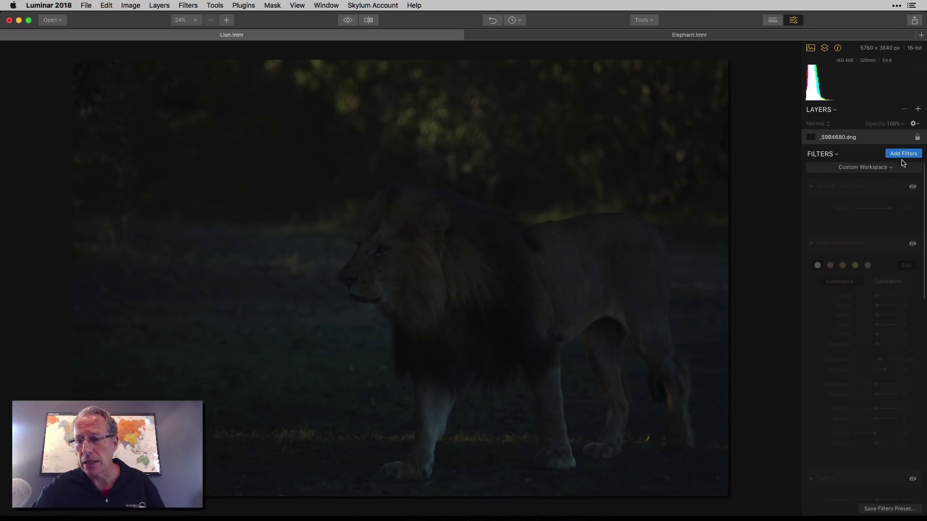
- Turn on the Accent - AI Filter and B&W Conversion to brighten the lion in black-and-white
click(913, 187)
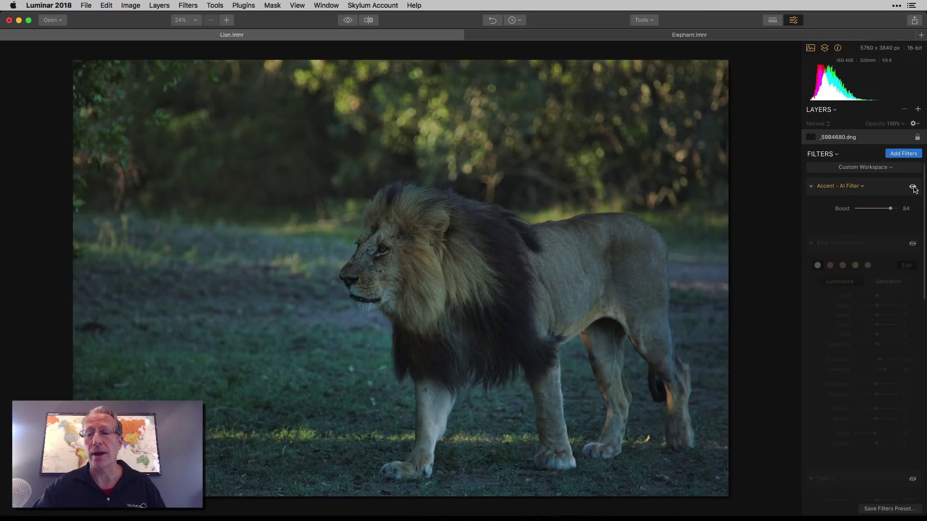
click(912, 243)
scroll(876, 313, down, 5)
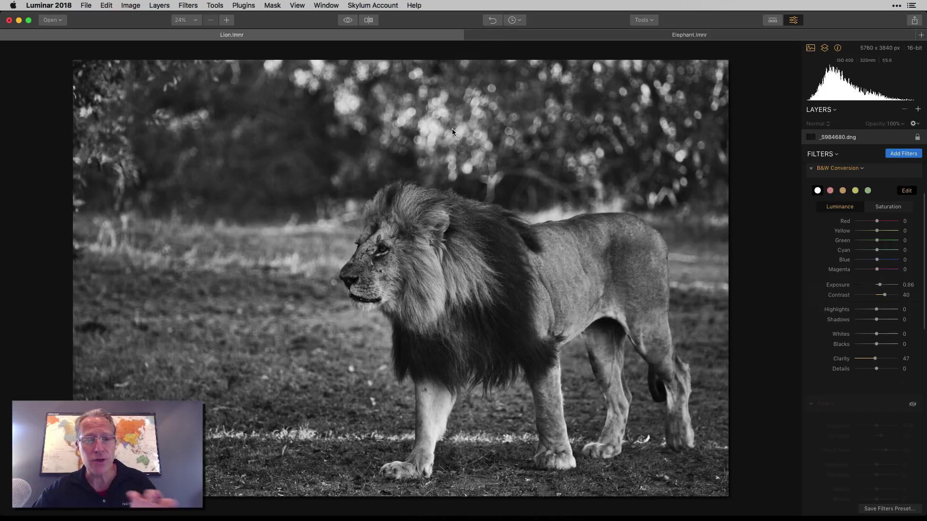
- Compare the edit with the dark original, sweeping the split divider back and forth across the lion
click(368, 20)
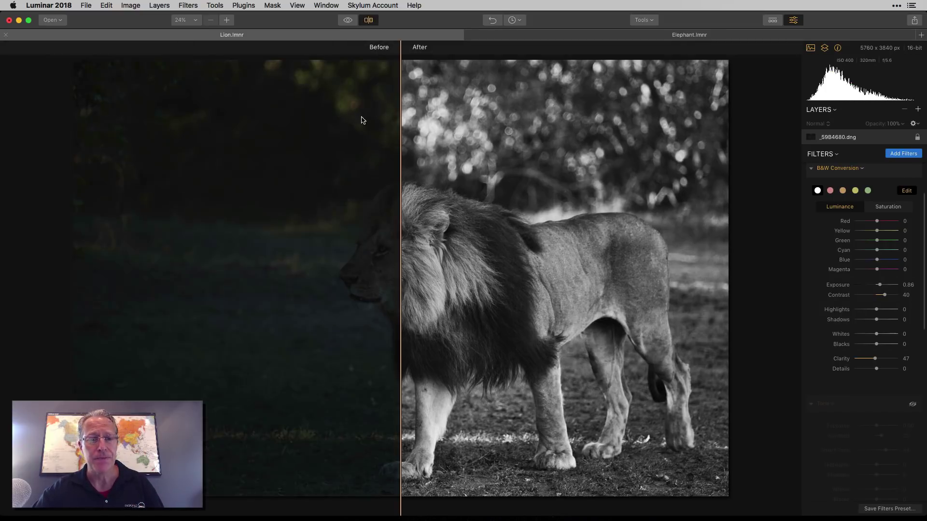
drag(424, 127, 668, 139)
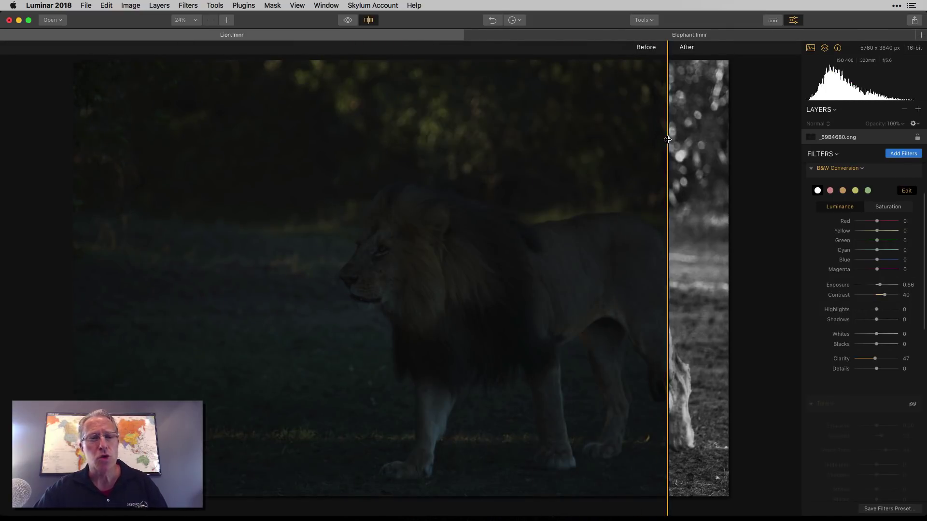
drag(667, 139, 272, 150)
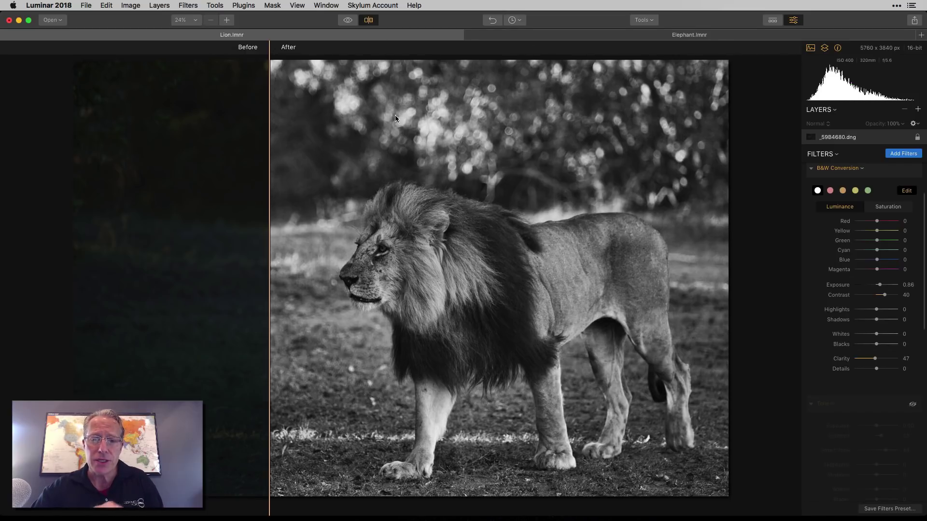
- Close the comparison and switch on the Tone and first Structure filters
click(369, 21)
scroll(880, 304, down, 4)
click(912, 303)
scroll(882, 311, down, 4)
scroll(882, 311, down, 4)
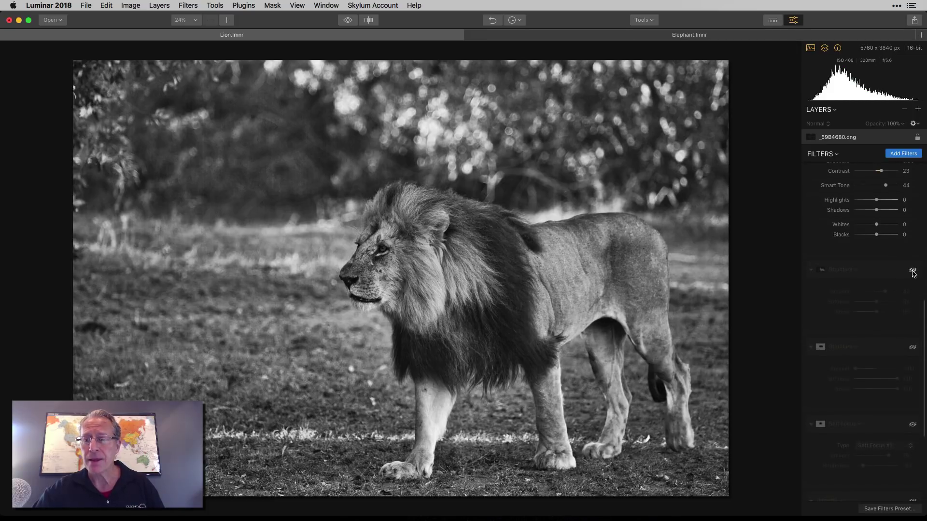
click(912, 271)
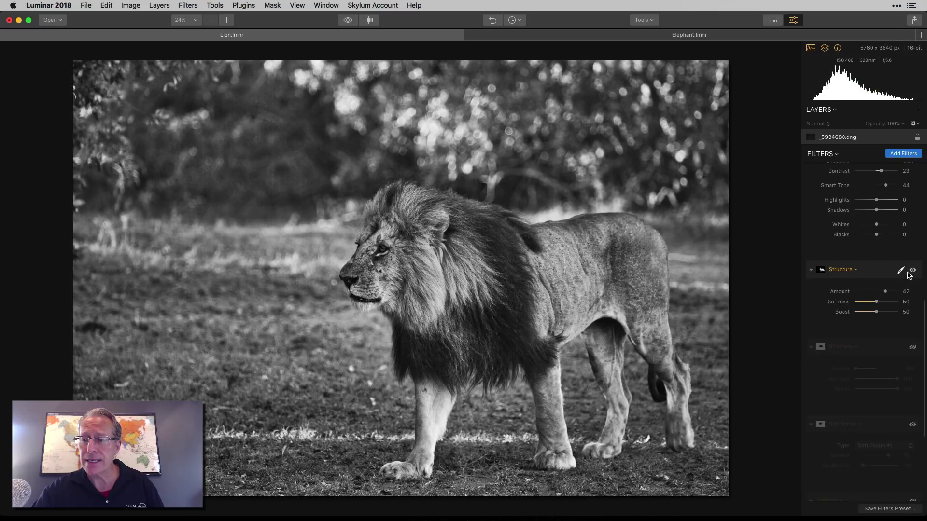
- Brush the Structure mask (Amount 42) over the lion's face, viewing it in red overlay
click(900, 270)
click(875, 283)
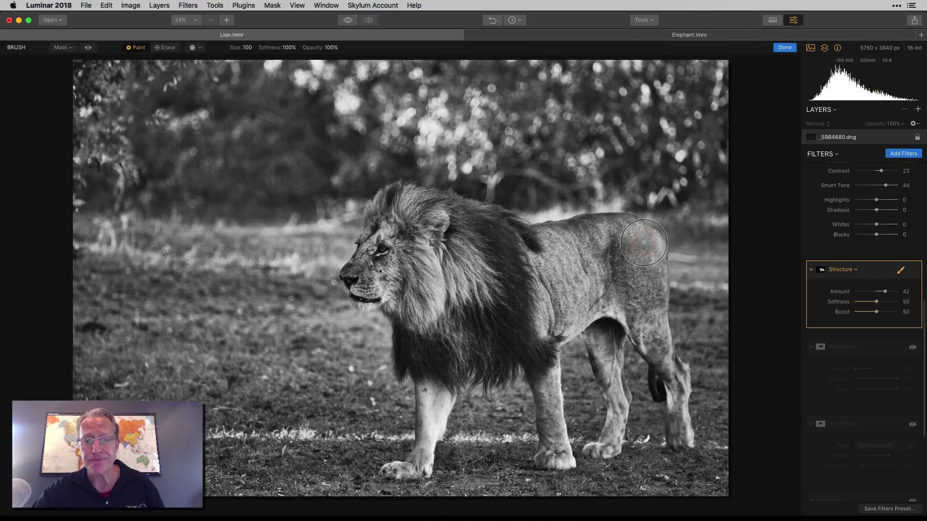
click(88, 47)
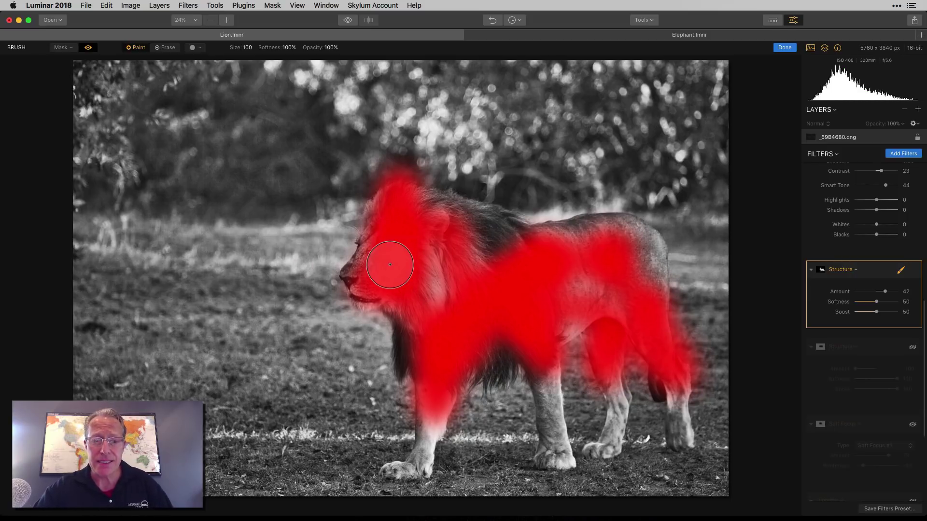
mouse_move(390, 264)
mouse_down()
mouse_move(386, 242)
mouse_move(367, 269)
mouse_move(379, 231)
mouse_move(436, 281)
mouse_move(436, 268)
mouse_move(493, 242)
mouse_move(502, 283)
mouse_move(556, 316)
mouse_move(616, 266)
mouse_move(615, 241)
mouse_move(437, 293)
mouse_up()
click(784, 49)
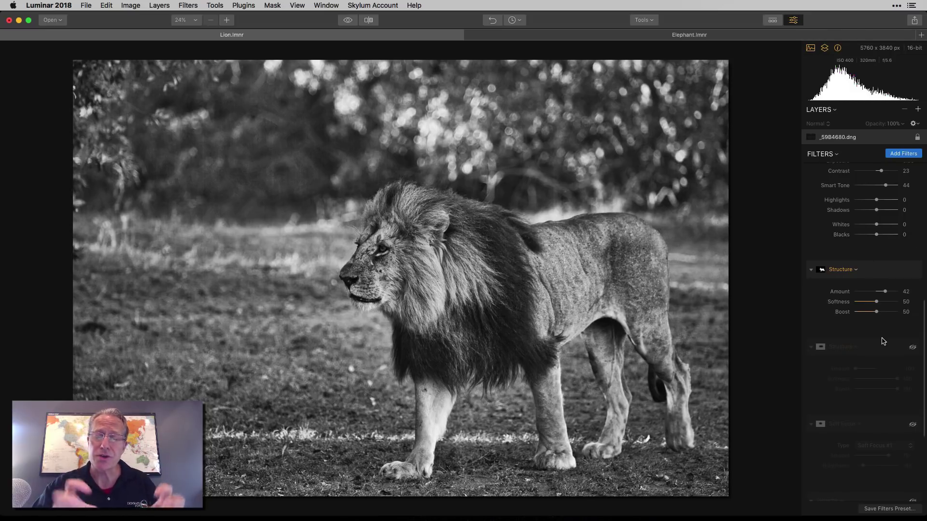
- Enable the second Structure (Amount -100, Softness 100, Boost 100) and brush its mask over the background beside the lion
click(912, 347)
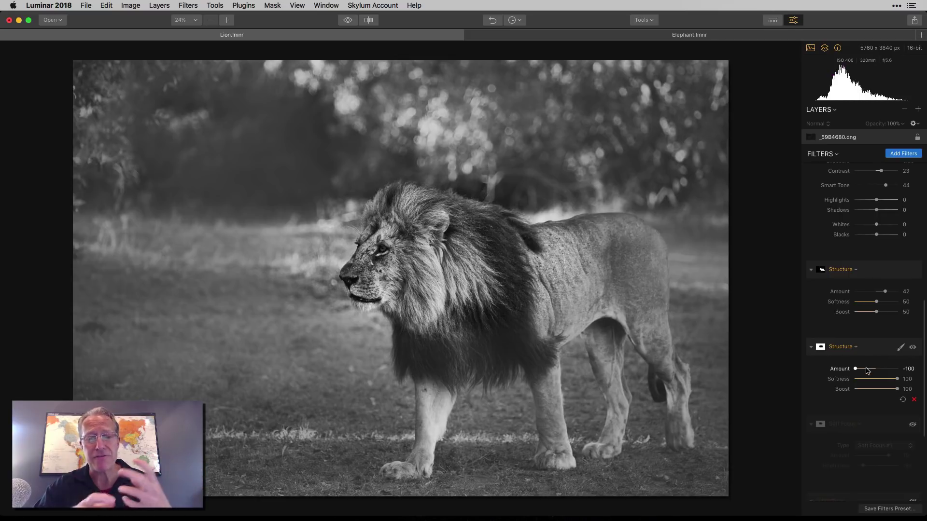
scroll(862, 379, down, 5)
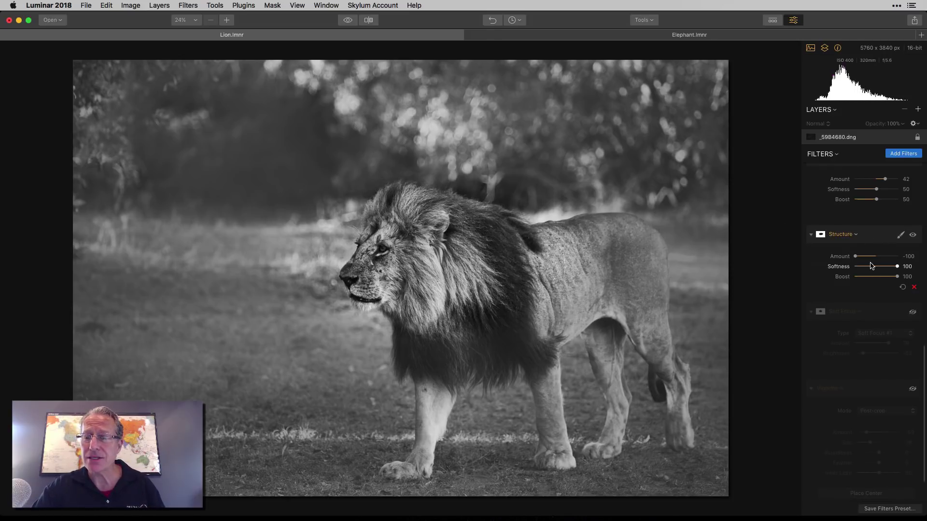
click(900, 236)
click(857, 248)
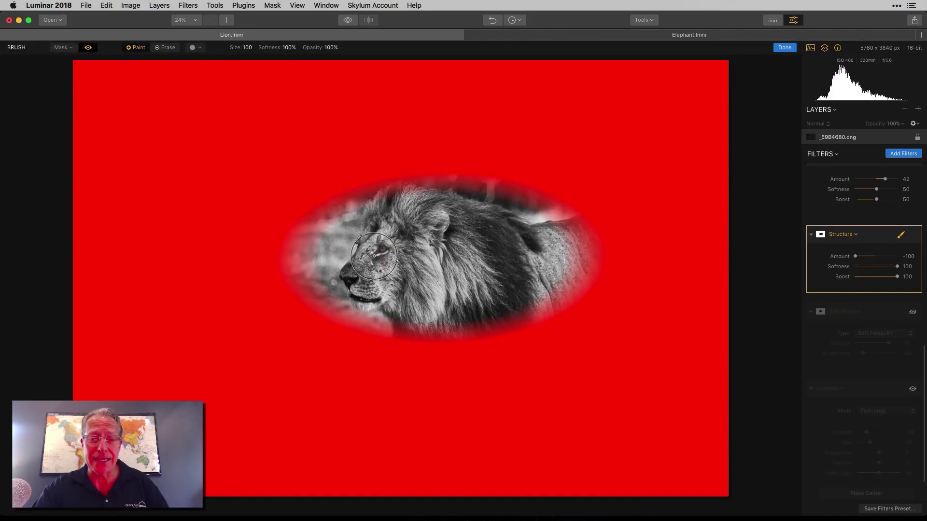
mouse_move(327, 244)
mouse_down()
mouse_move(349, 190)
mouse_move(308, 254)
mouse_move(320, 296)
mouse_move(316, 255)
mouse_move(298, 269)
mouse_move(334, 318)
mouse_move(369, 333)
mouse_move(260, 265)
mouse_move(301, 223)
mouse_move(311, 196)
mouse_move(416, 180)
mouse_move(495, 180)
mouse_move(542, 193)
mouse_up()
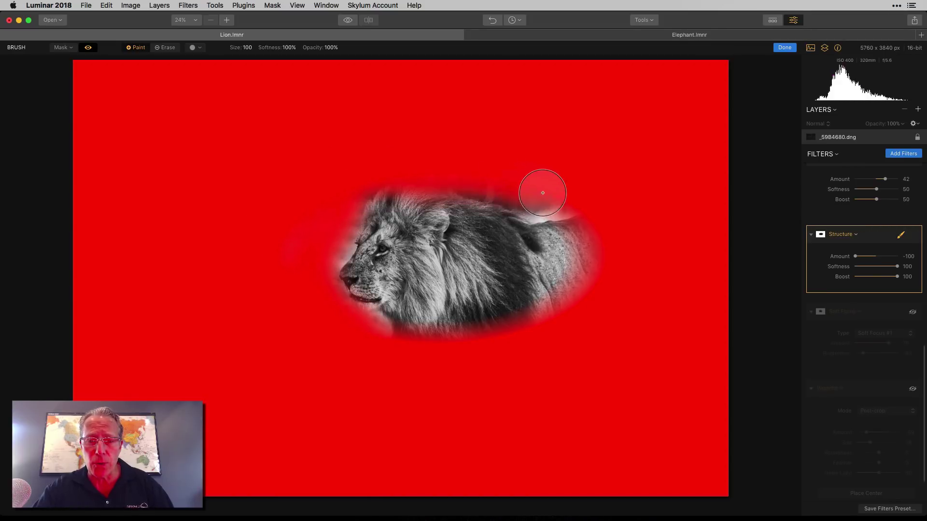
click(87, 47)
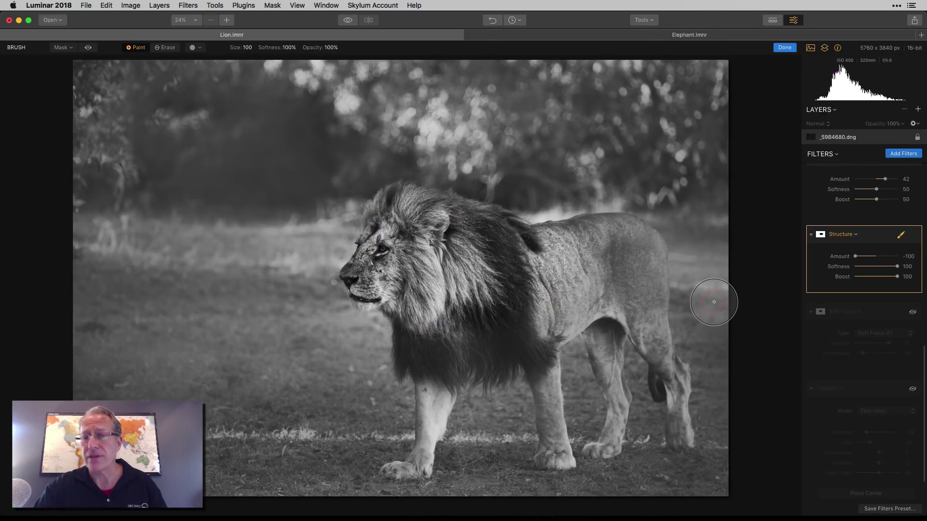
click(785, 48)
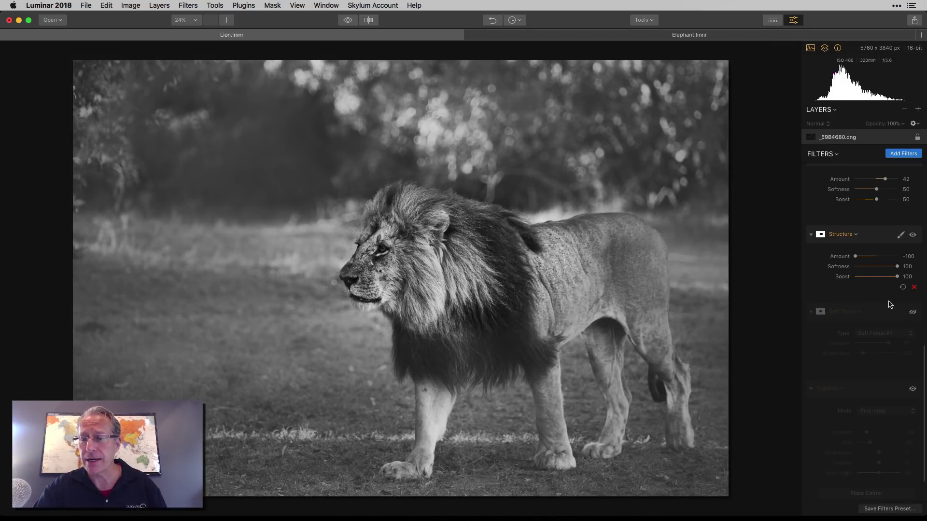
- Switch on Soft Focus (Amount 79, Brightness -63) and the Post-crop Vignette, toggling the vignette to judge it
click(913, 312)
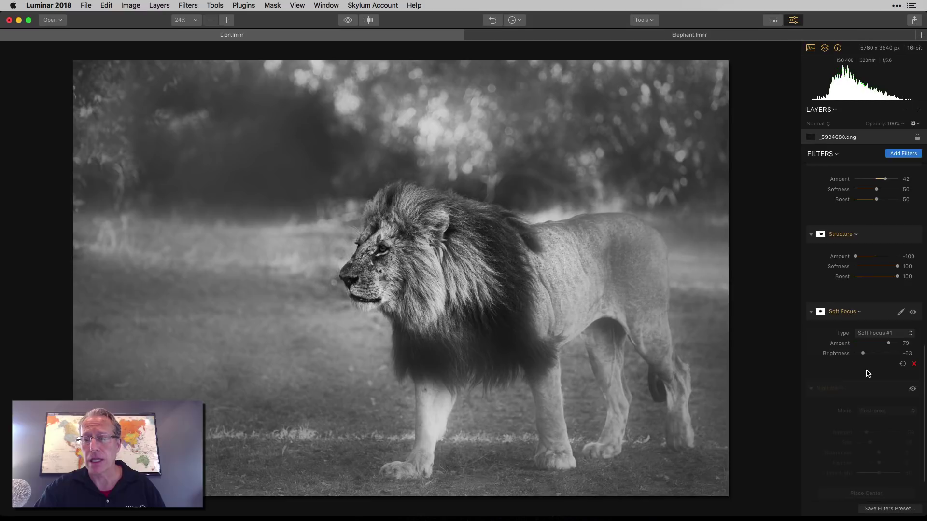
scroll(868, 374, down, 2)
click(912, 349)
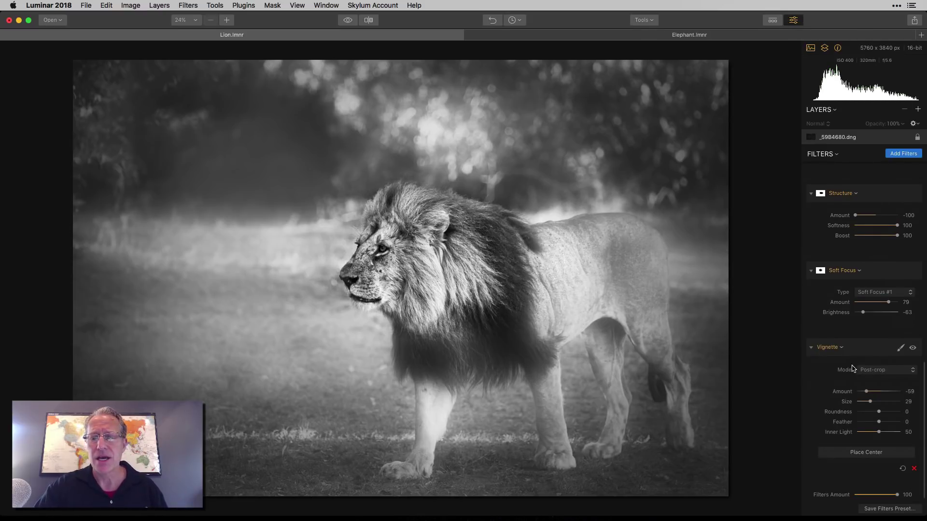
click(912, 348)
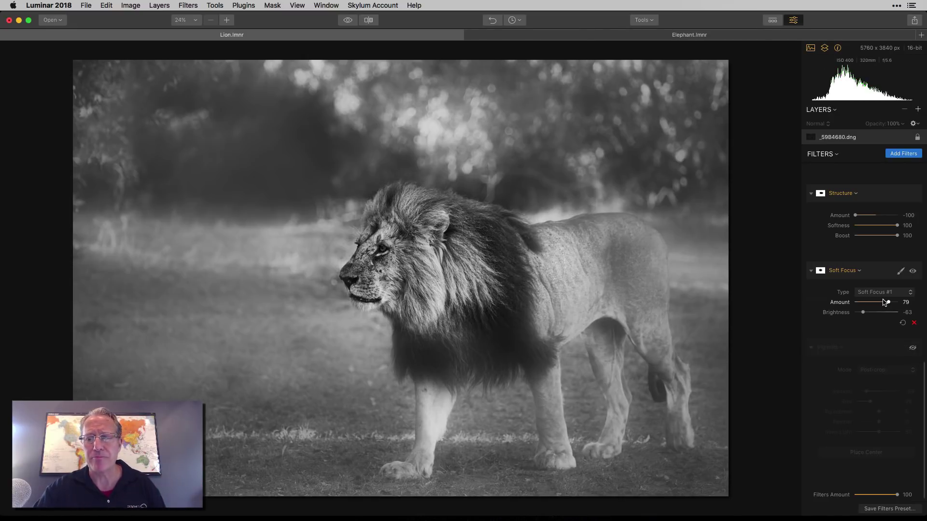
click(913, 348)
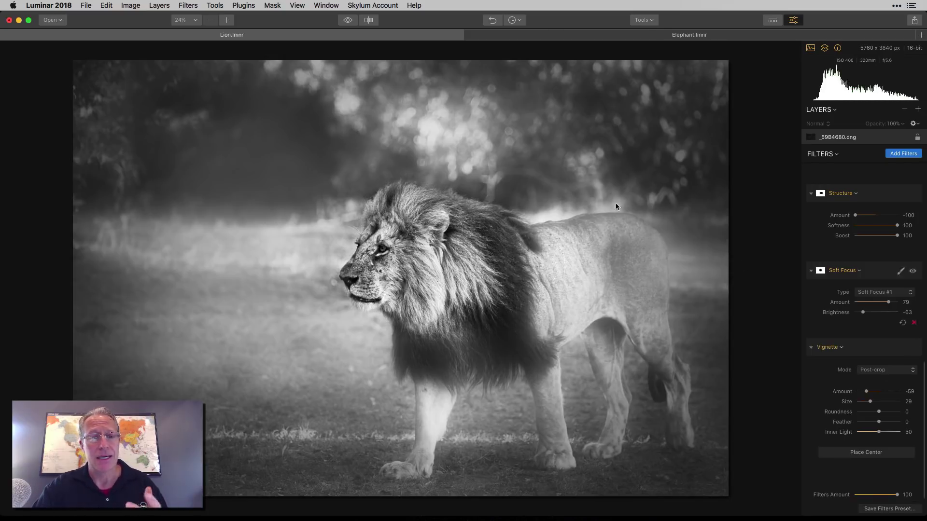
- Split-view the finished black-and-white lion against the dark original, then return to the edited photo alone
click(368, 19)
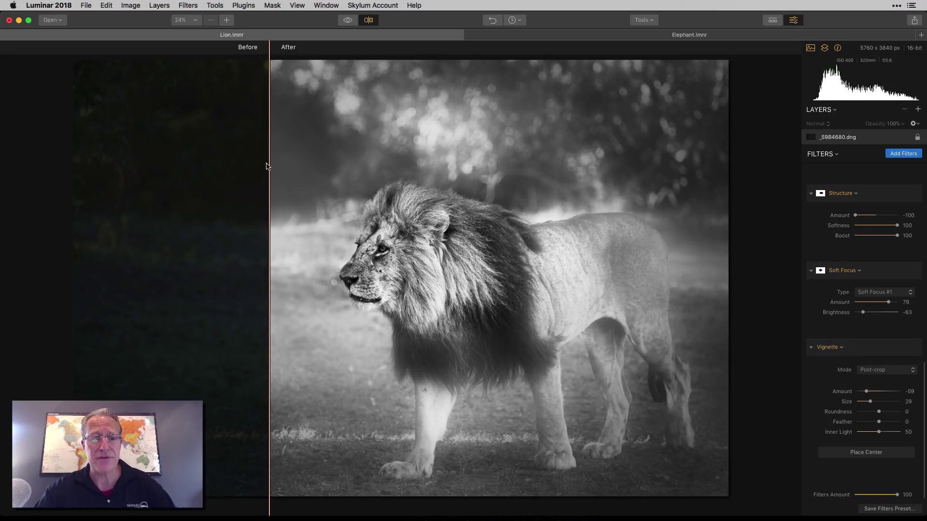
drag(268, 166, 223, 213)
click(368, 20)
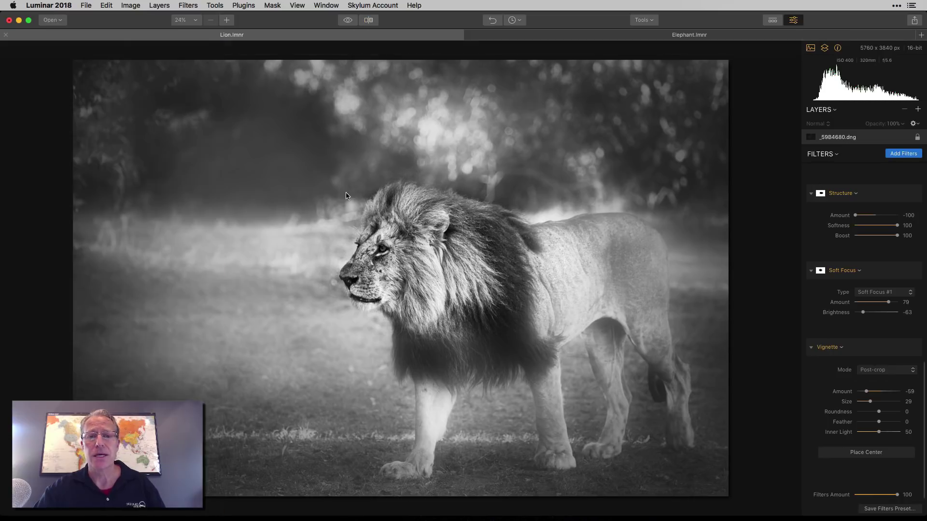